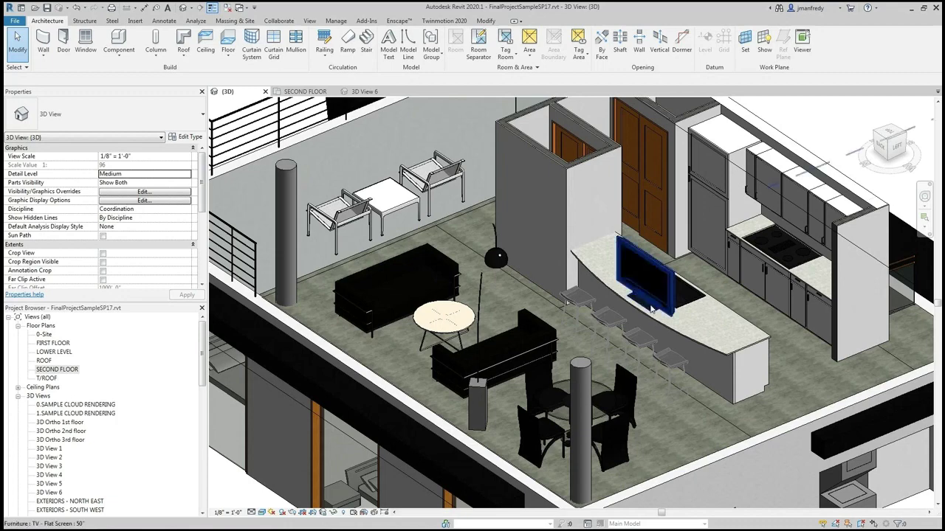
Step: Zoom in and out around the flat-screen TV on the curved kitchen island in 3D
{"action": "scroll", "coordinate": [650, 292], "scroll_direction": "up", "scroll_amount": 2}
{"action": "scroll", "coordinate": [650, 289], "scroll_direction": "up", "scroll_amount": 5}
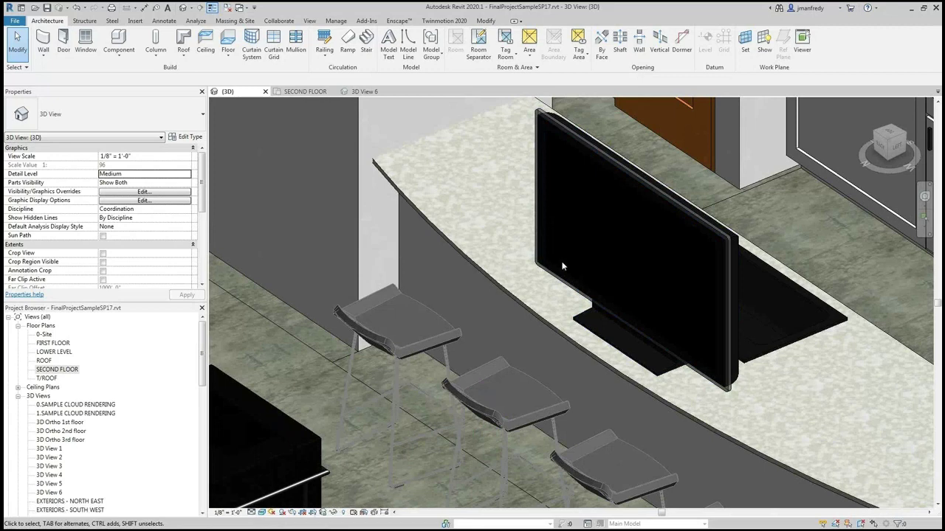
{"action": "scroll", "coordinate": [637, 287], "scroll_direction": "down", "scroll_amount": 6}
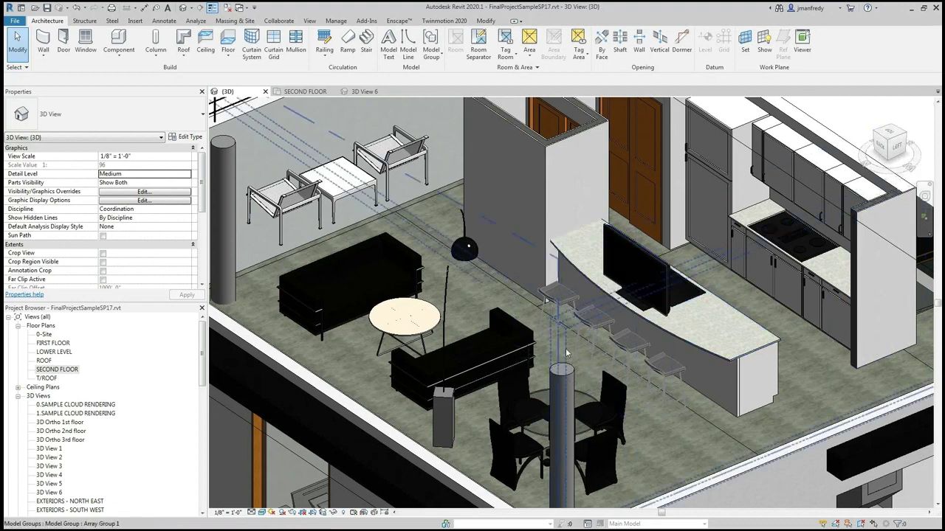
{"action": "scroll", "coordinate": [650, 273], "scroll_direction": "up", "scroll_amount": 2}
{"action": "scroll", "coordinate": [655, 268], "scroll_direction": "up", "scroll_amount": 3}
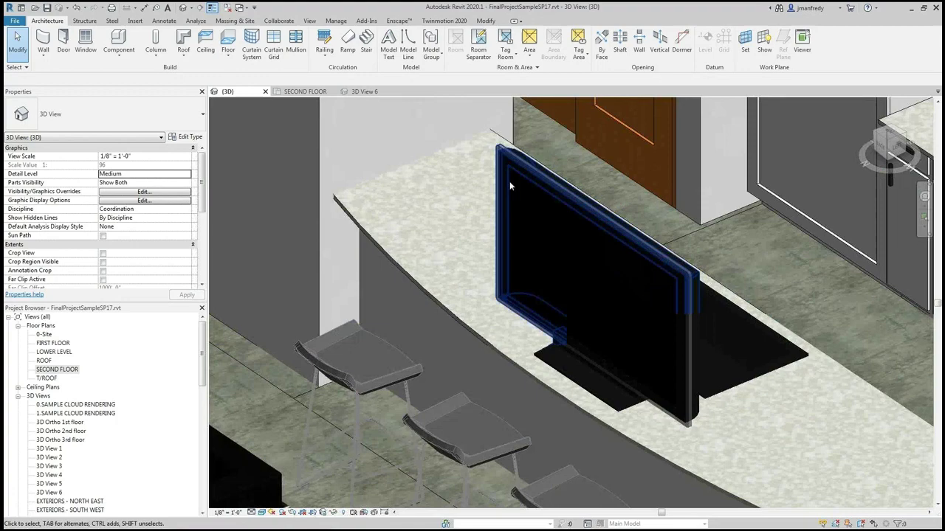
{"action": "scroll", "coordinate": [571, 269], "scroll_direction": "down", "scroll_amount": 3}
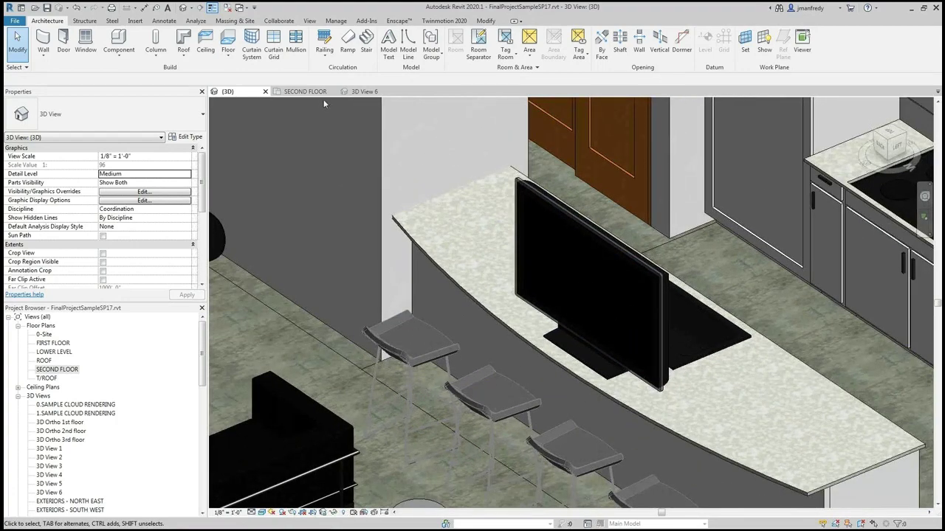
Step: Open Section 1 from the A4.1 section head on the SECOND FLOOR plan
{"action": "left_click", "coordinate": [310, 92]}
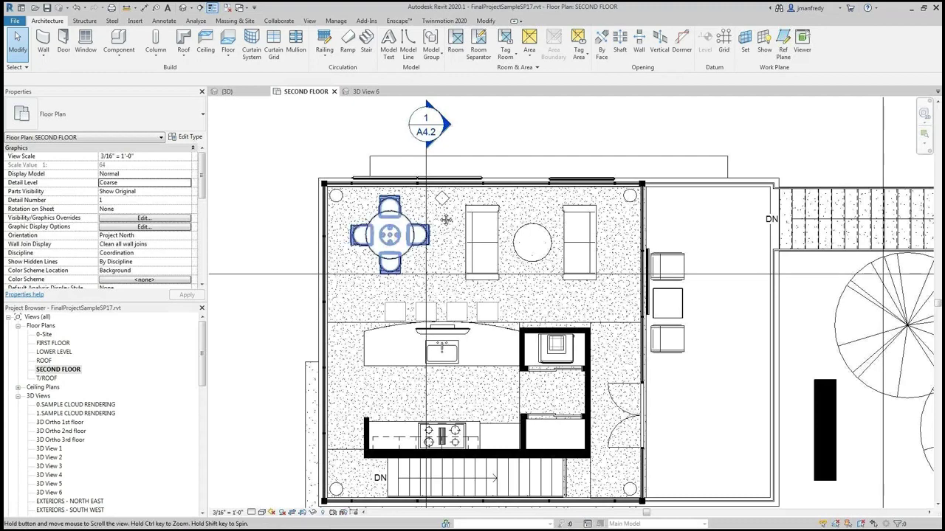
{"action": "scroll", "coordinate": [446, 219], "scroll_direction": "down", "scroll_amount": 2}
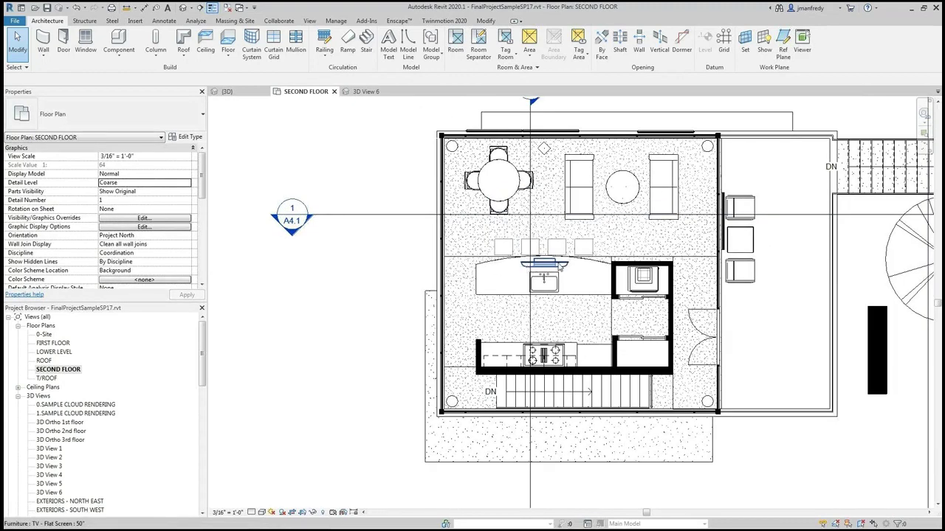
{"action": "double_click", "coordinate": [292, 235]}
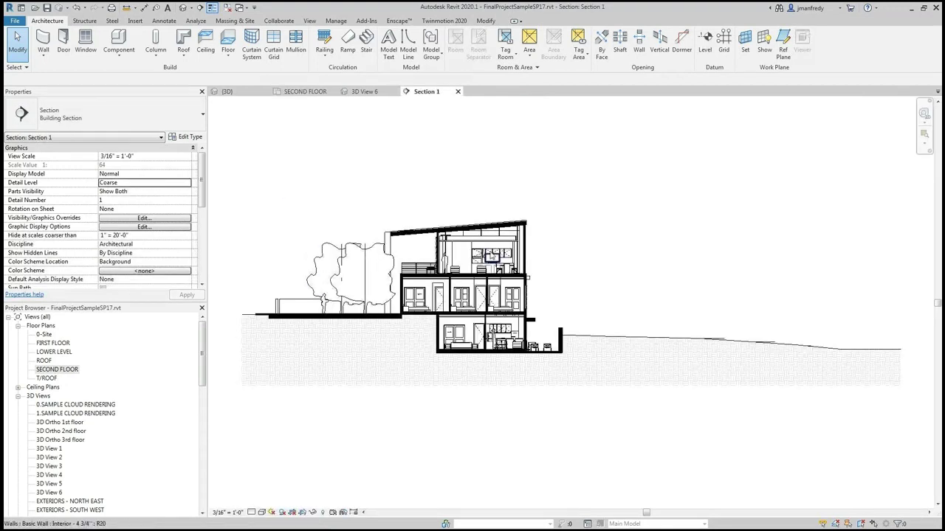
Step: Zoom in on the TV's front face against the upper cabinets in Section 1
{"action": "scroll", "coordinate": [490, 260], "scroll_direction": "up", "scroll_amount": 5}
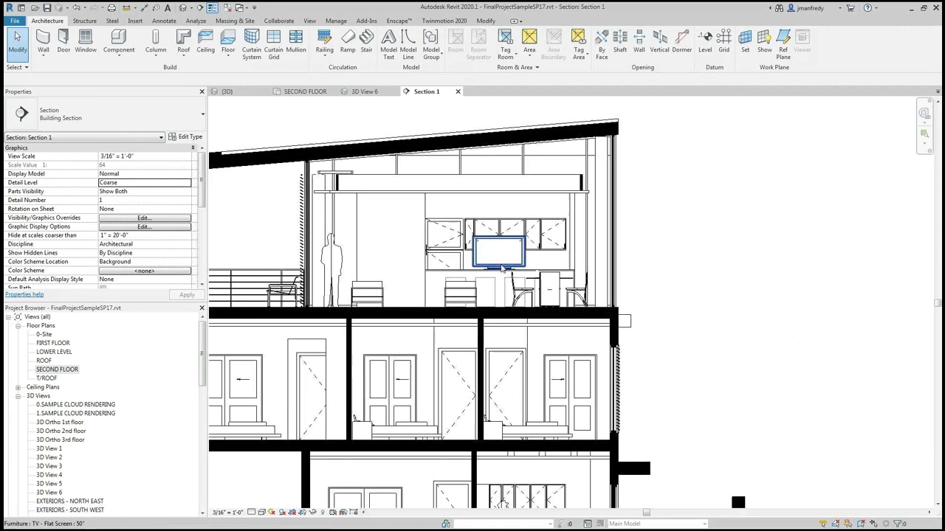
{"action": "scroll", "coordinate": [502, 268], "scroll_direction": "up", "scroll_amount": 8}
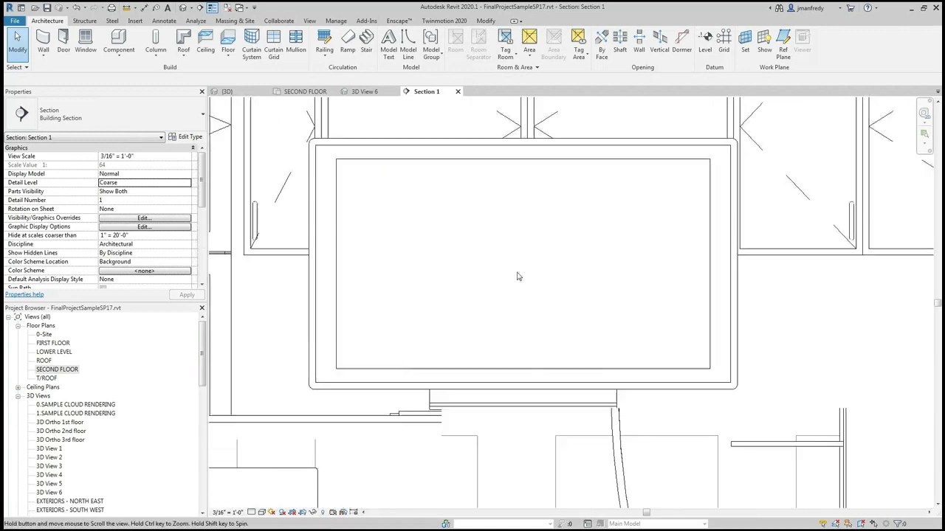
{"action": "scroll", "coordinate": [516, 276], "scroll_direction": "down", "scroll_amount": 1}
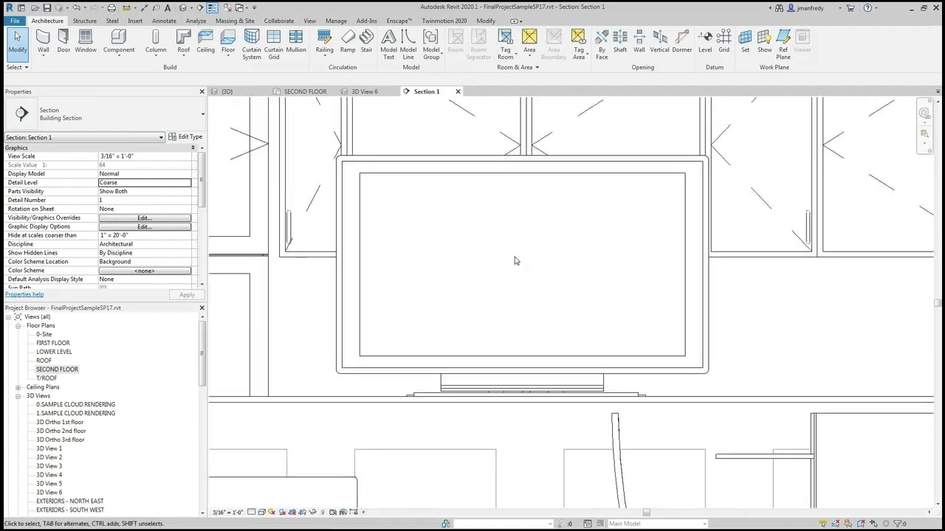
{"action": "scroll", "coordinate": [515, 261], "scroll_direction": "down", "scroll_amount": 1}
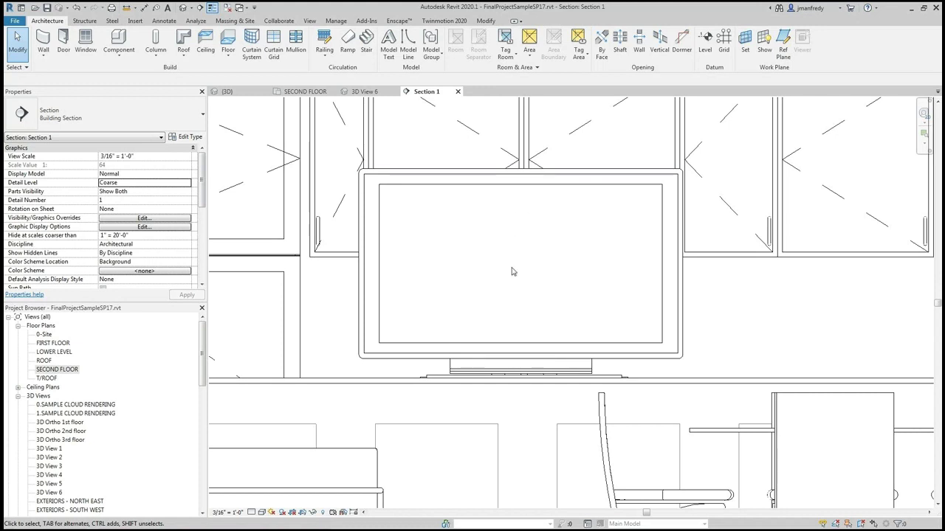
{"action": "scroll", "coordinate": [510, 270], "scroll_direction": "down", "scroll_amount": 1}
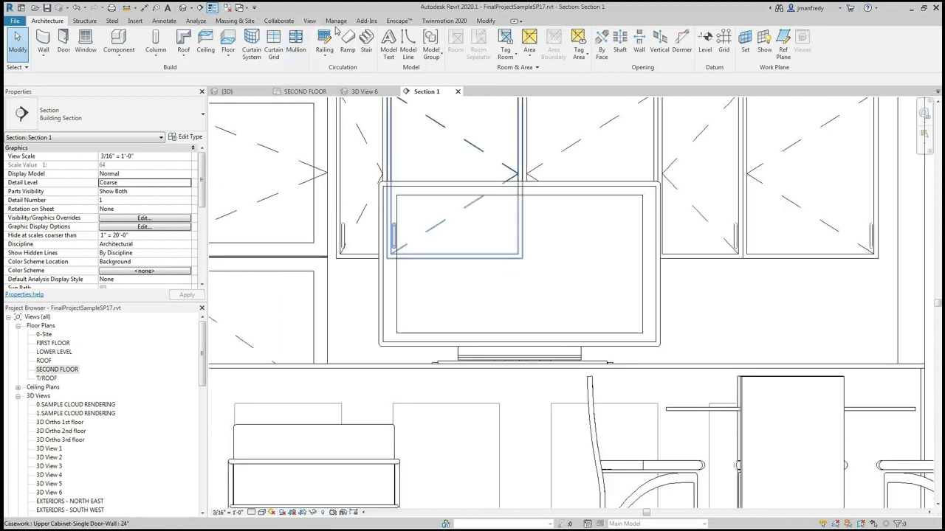
Step: Create a new decal type named TV SCREEN in Decal Types
{"action": "left_click", "coordinate": [135, 21]}
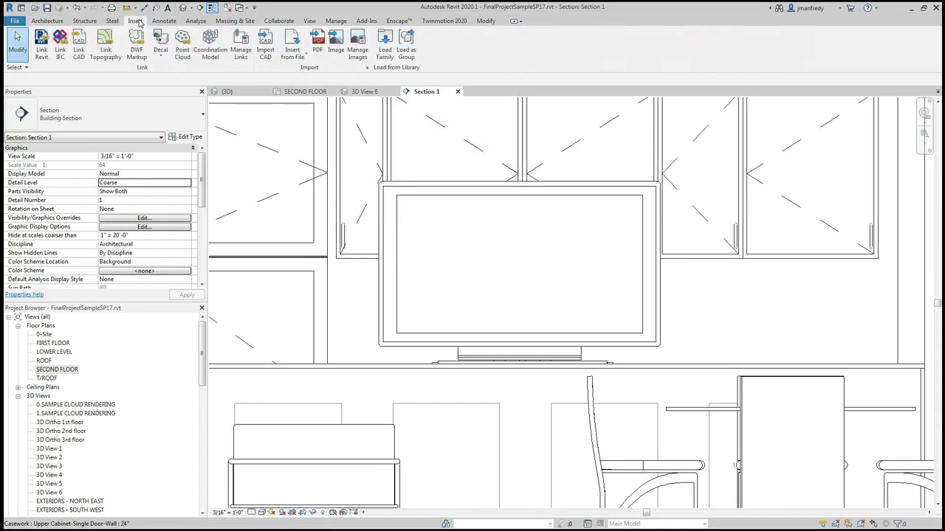
{"action": "left_click", "coordinate": [161, 59]}
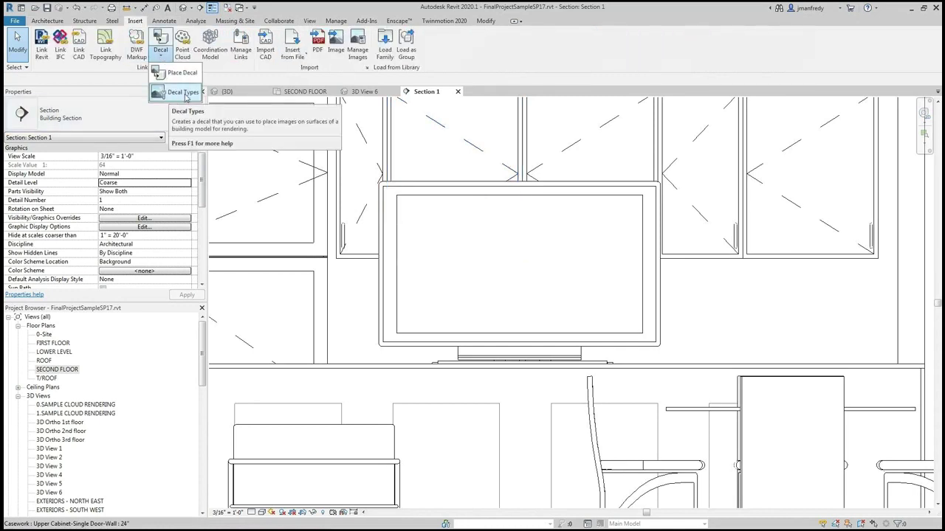
{"action": "left_click", "coordinate": [184, 94]}
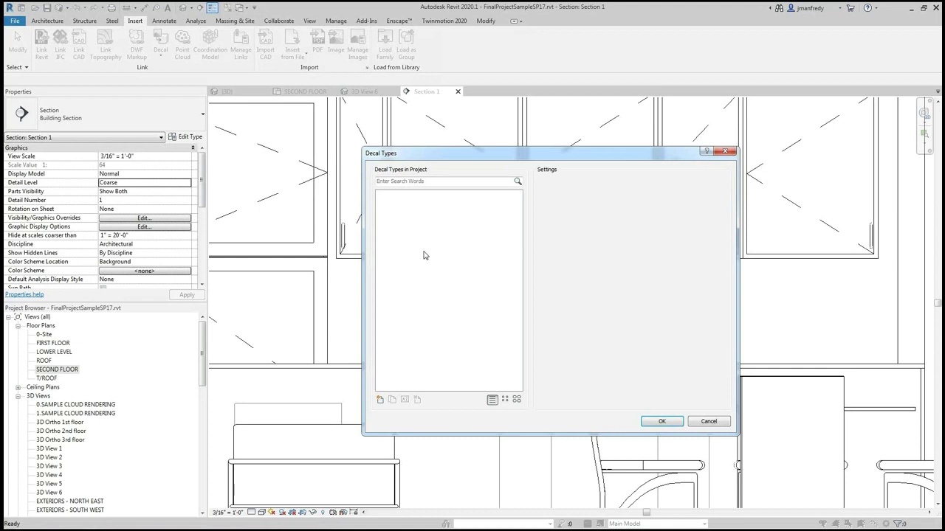
{"action": "left_click", "coordinate": [381, 401]}
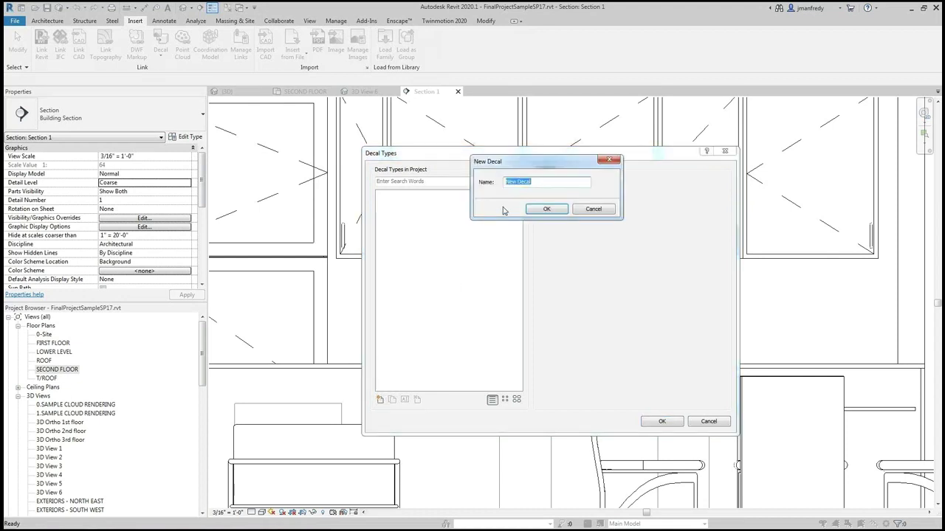
{"action": "type", "text": "D"}
{"action": "key", "text": "BackSpace"}
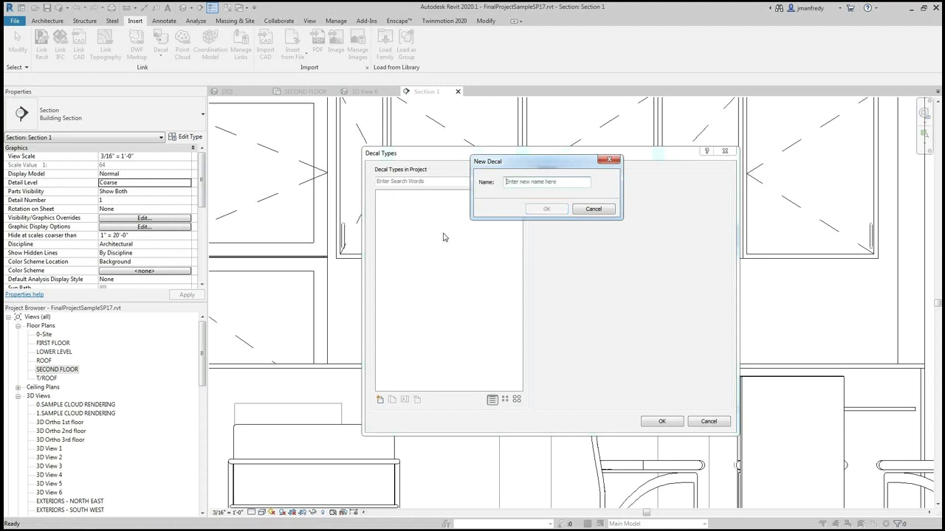
{"action": "type", "text": "TV SCRE"}
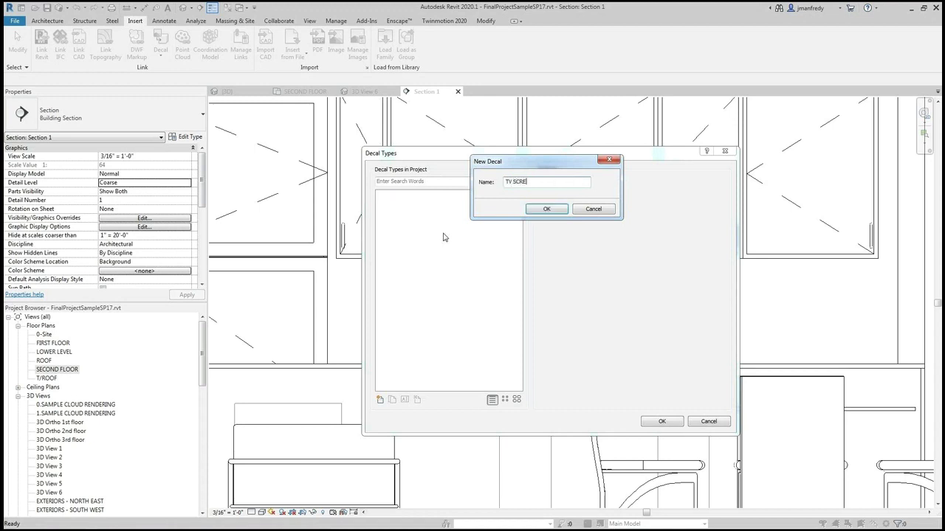
{"action": "type", "text": "EN"}
{"action": "key", "text": "Return"}
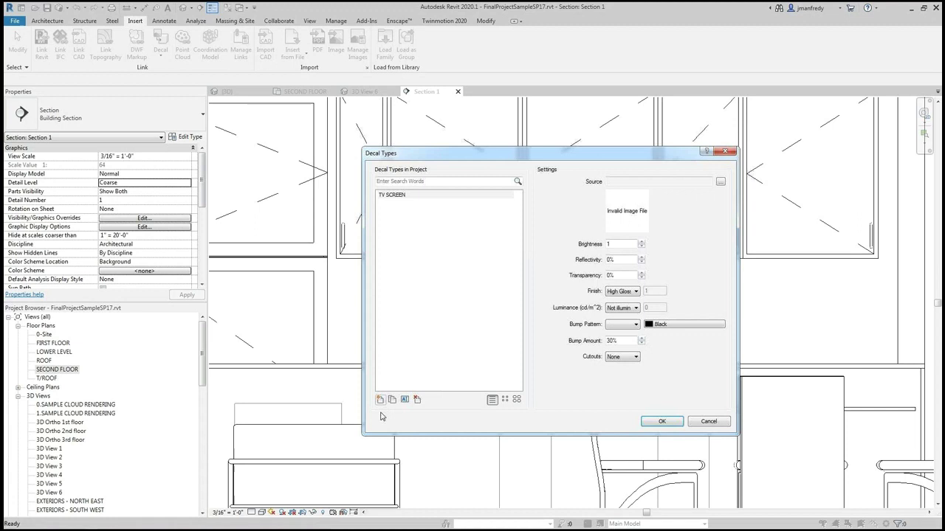
Step: Add an 8X10 CARPET decal type, then browse for the TV SCREEN image source
{"action": "left_click", "coordinate": [381, 399]}
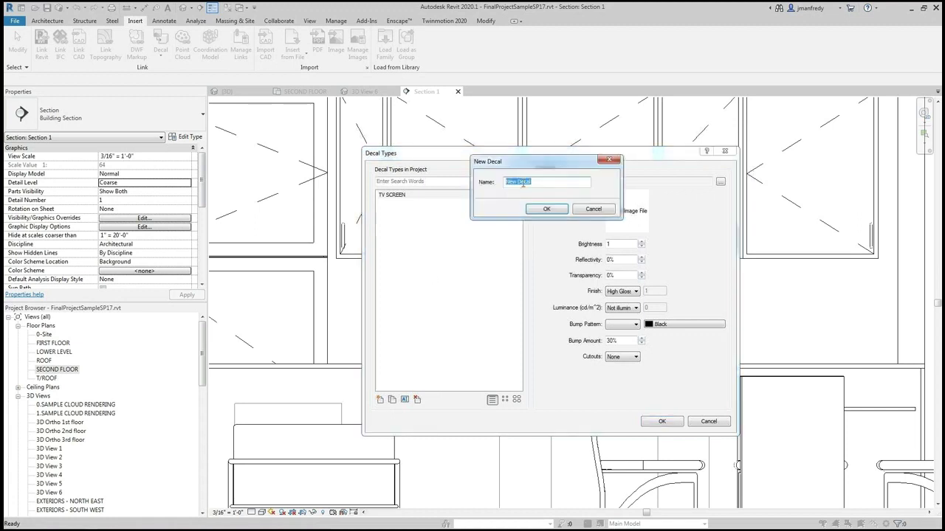
{"action": "type", "text": "8X10 CARPET"}
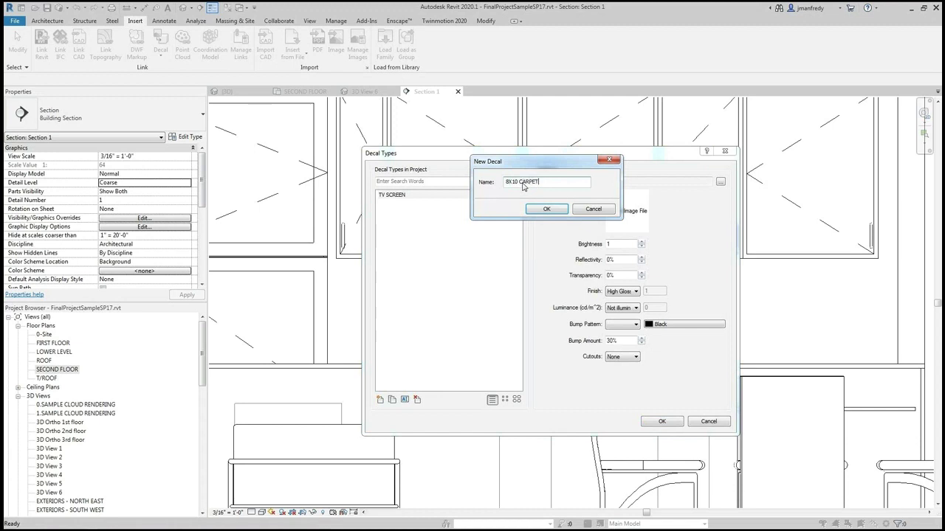
{"action": "key", "text": "Return"}
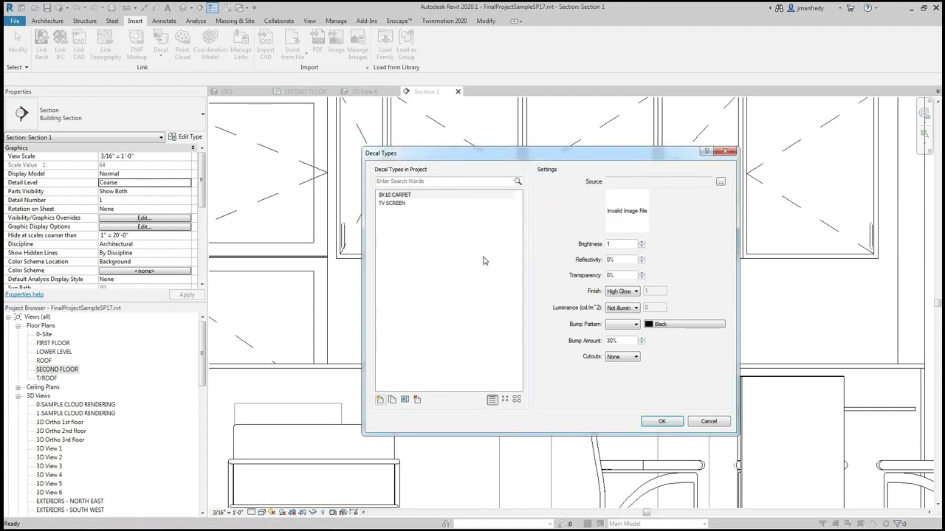
{"action": "left_click", "coordinate": [398, 204]}
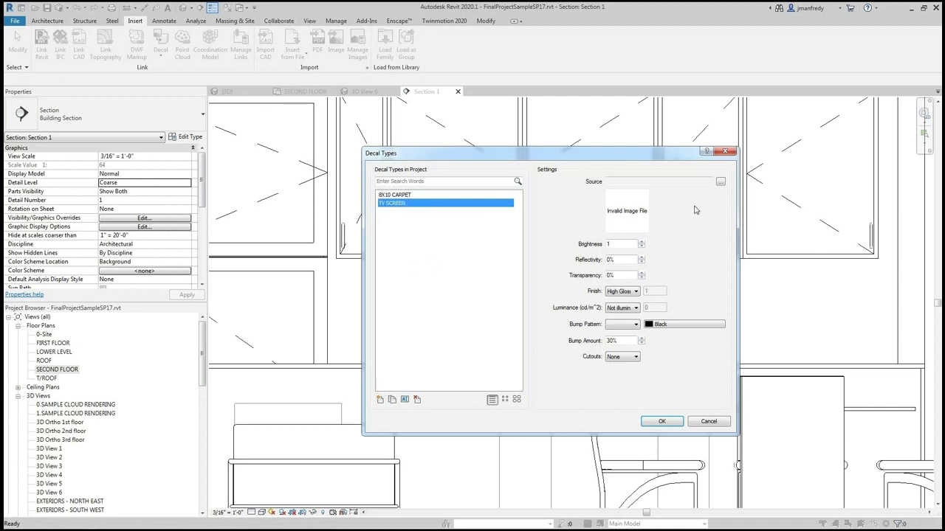
{"action": "left_click", "coordinate": [720, 183]}
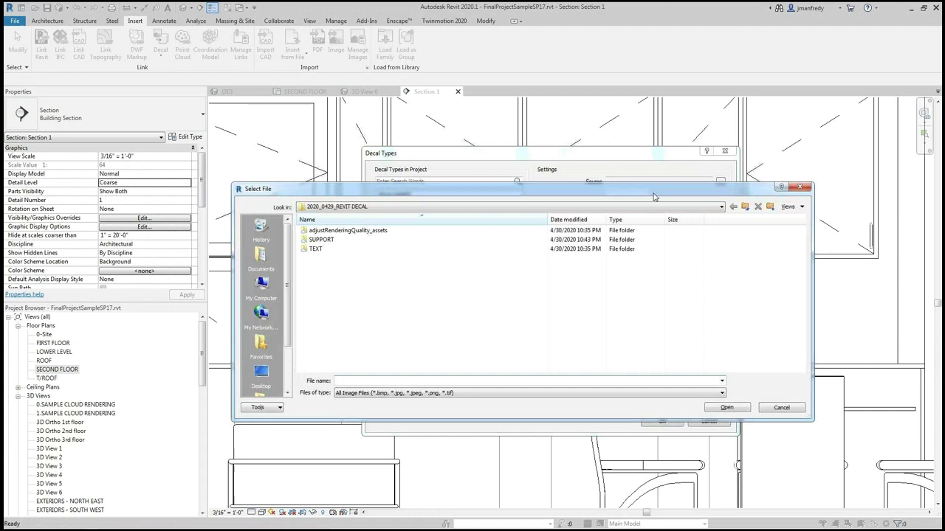
Step: Set the TV SCREEN decal image to getting_a_role_in_big_bang_theory.0.jpg from the SUPPORT folder
{"action": "double_click", "coordinate": [355, 241]}
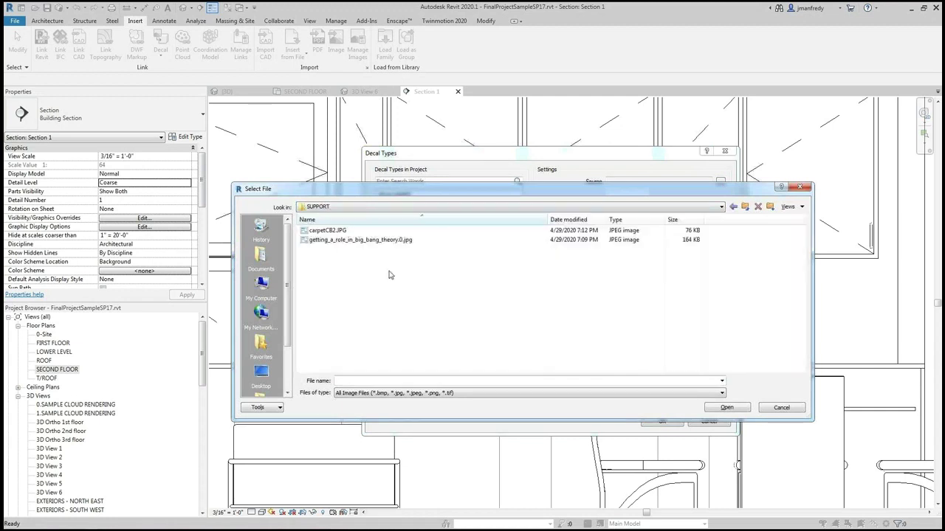
{"action": "left_click", "coordinate": [365, 242]}
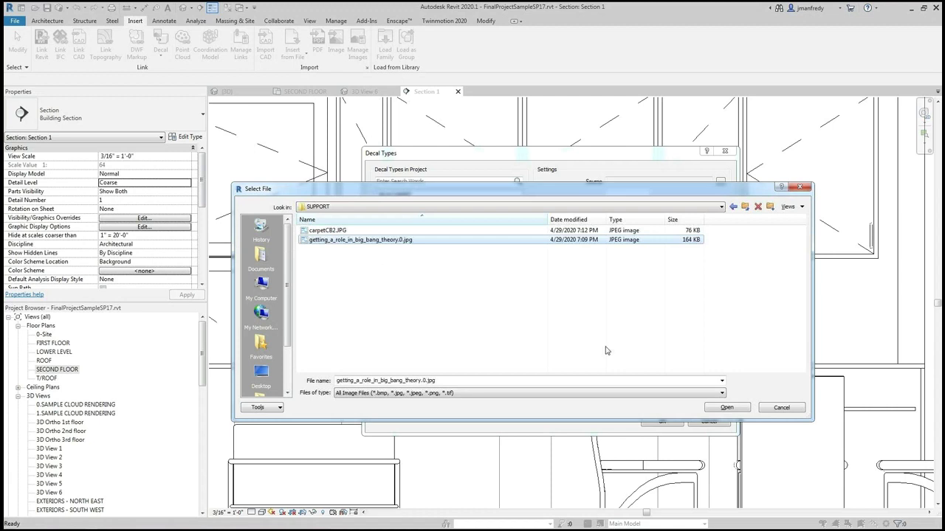
{"action": "left_click", "coordinate": [727, 412]}
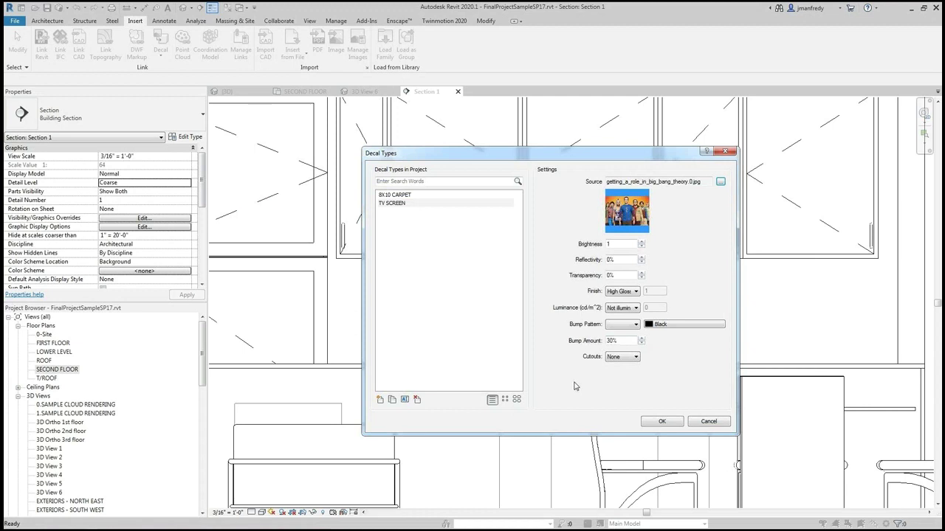
Step: Set the 8X10 CARPET decal image to carpetCB2.JPG and confirm the decal types
{"action": "left_click", "coordinate": [396, 197]}
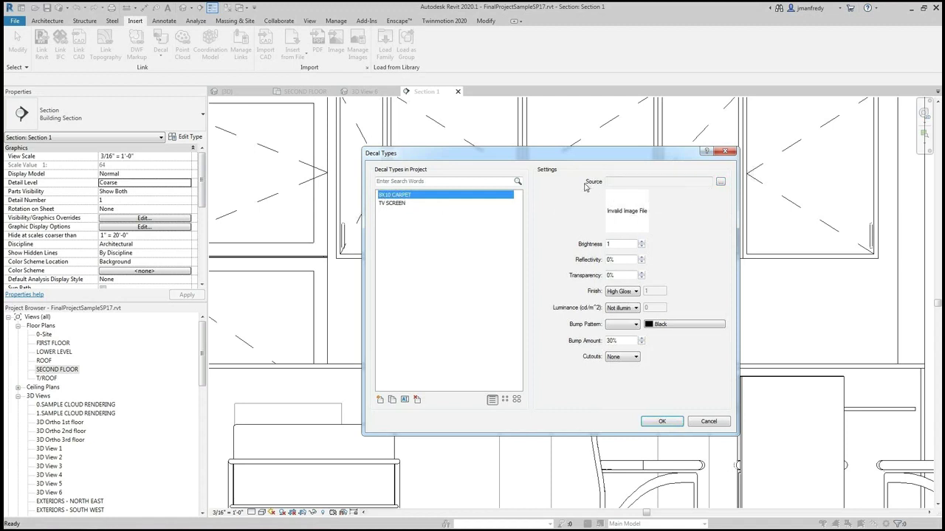
{"action": "left_click", "coordinate": [721, 183]}
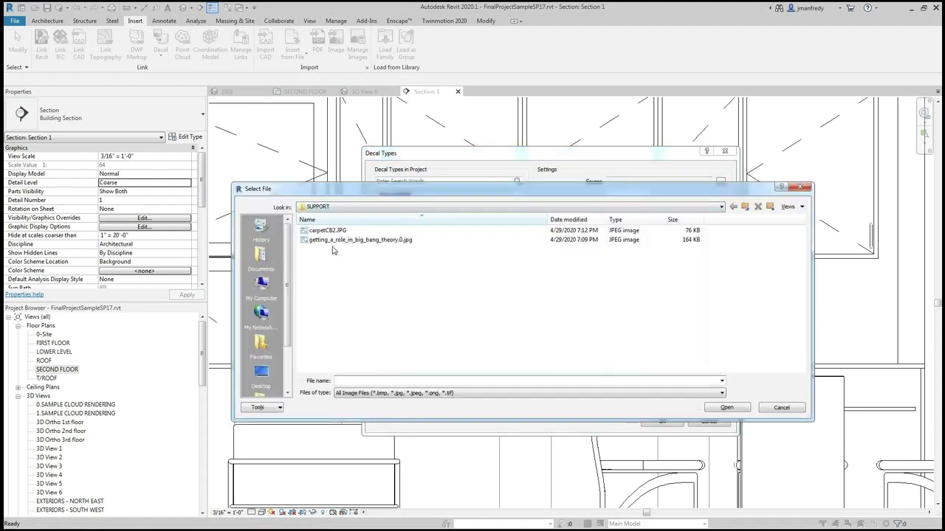
{"action": "left_click", "coordinate": [328, 232]}
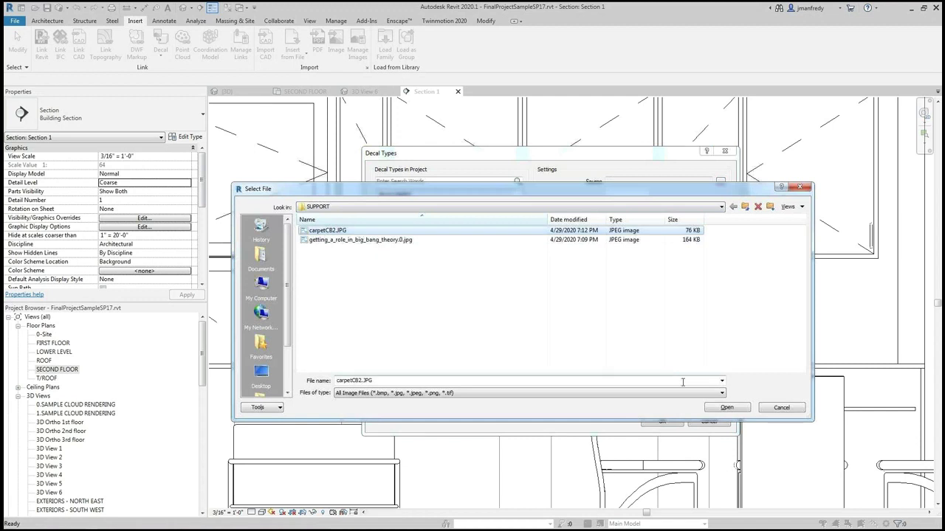
{"action": "left_click", "coordinate": [725, 409]}
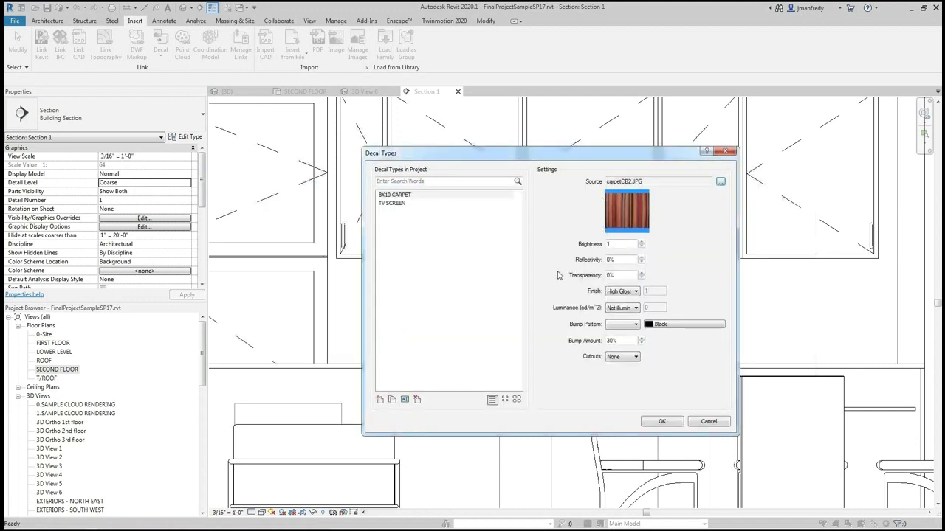
{"action": "left_click", "coordinate": [662, 421]}
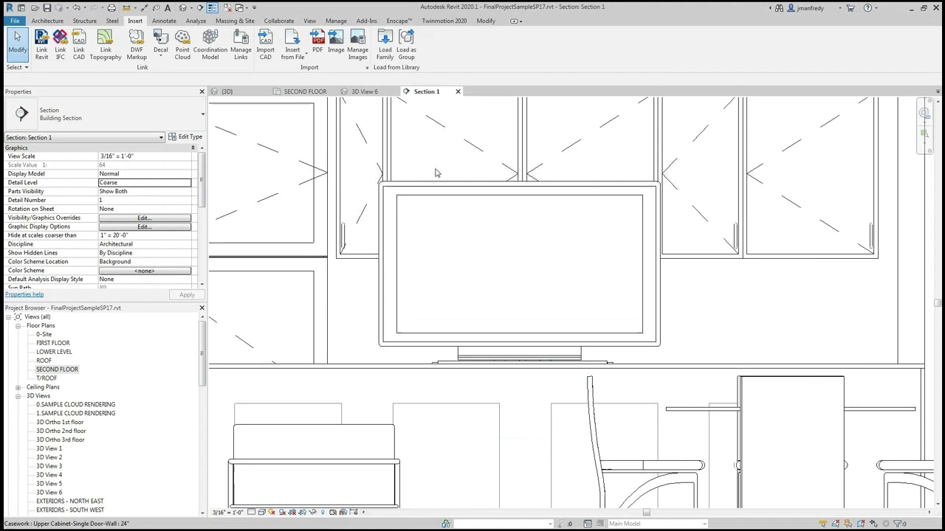
Step: Place a 3' by 2' TV SCREEN decal over the television in Section 1
{"action": "left_click", "coordinate": [162, 58]}
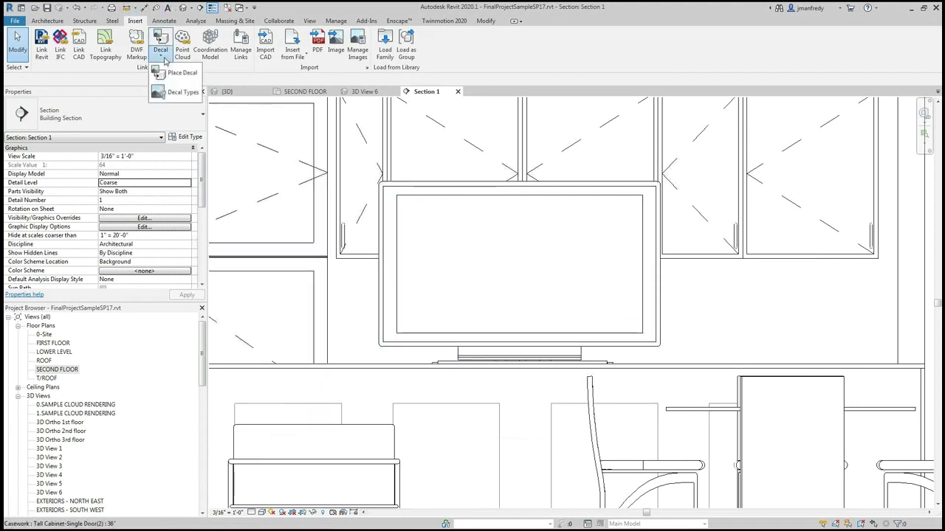
{"action": "left_click", "coordinate": [170, 72]}
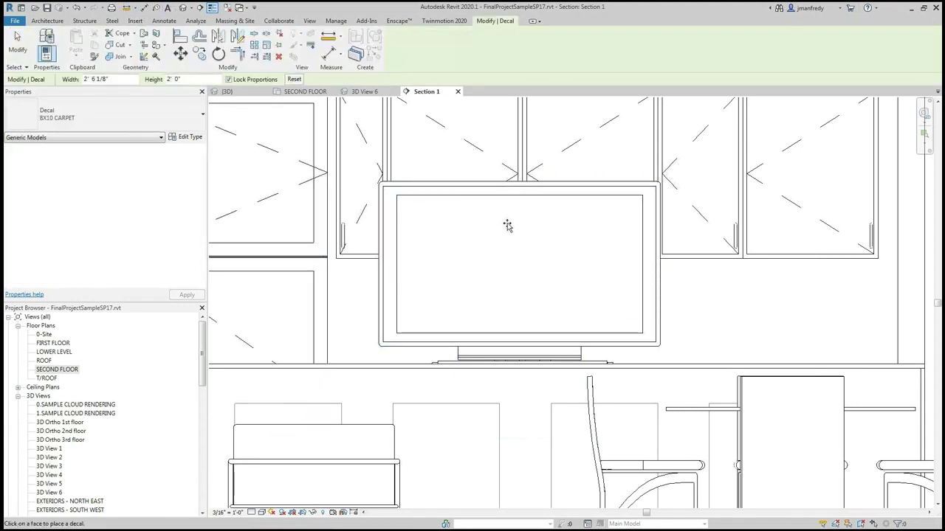
{"action": "left_click", "coordinate": [157, 130]}
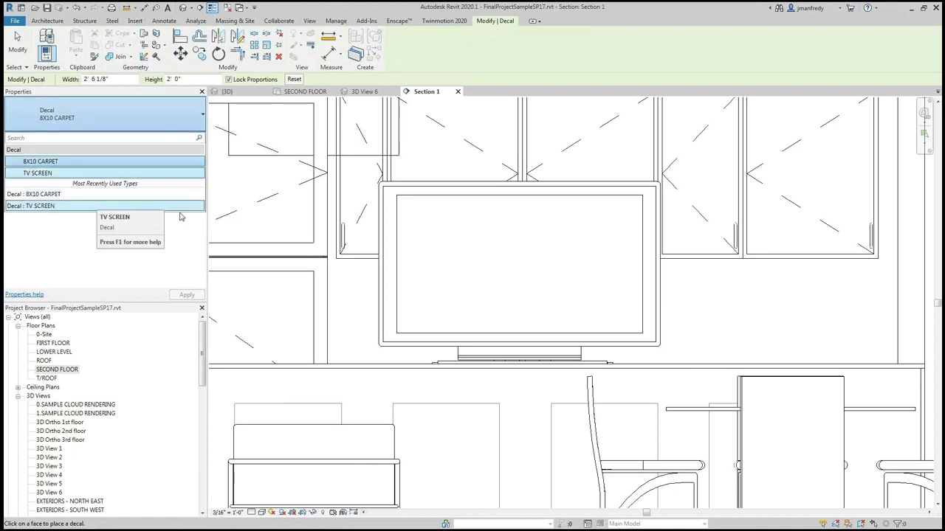
{"action": "left_click", "coordinate": [32, 174]}
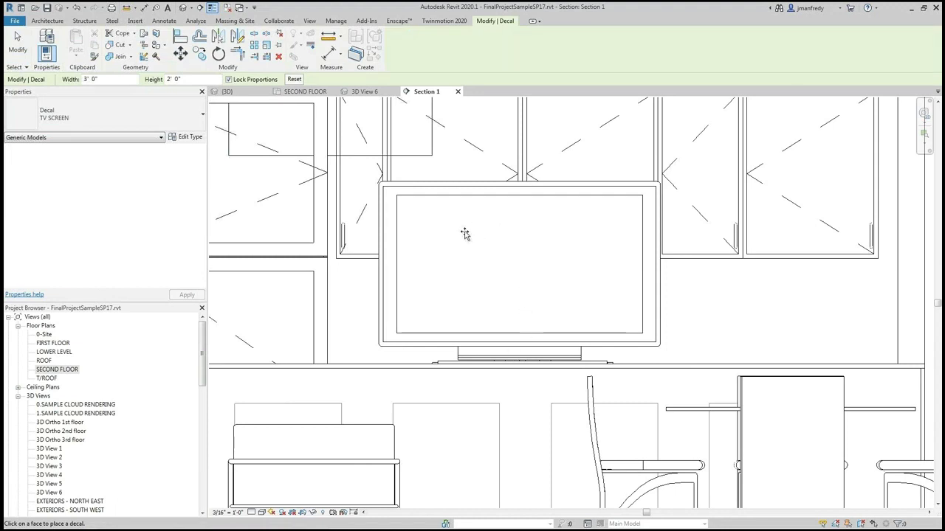
{"action": "middle_click_drag", "start_coordinate": [456, 240], "coordinate": [460, 268]}
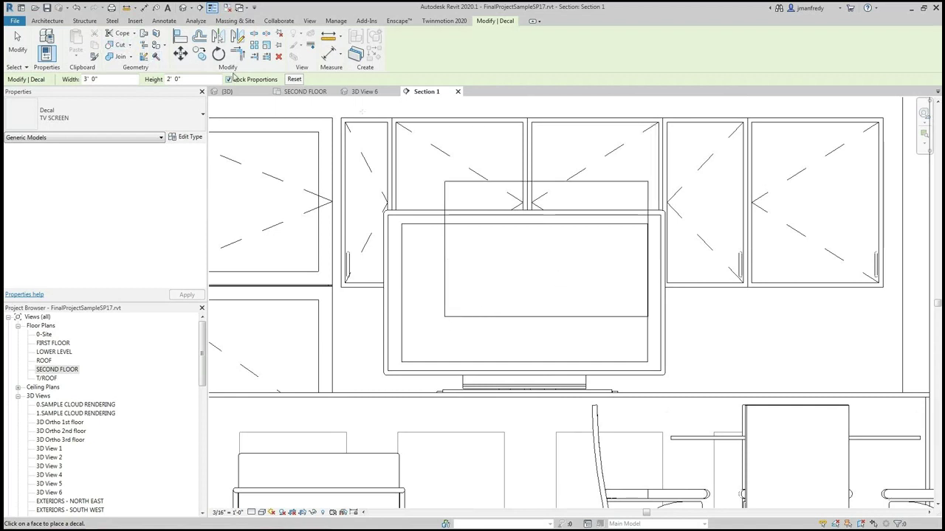
{"action": "key", "text": "Escape"}
{"action": "key", "text": "Escape"}
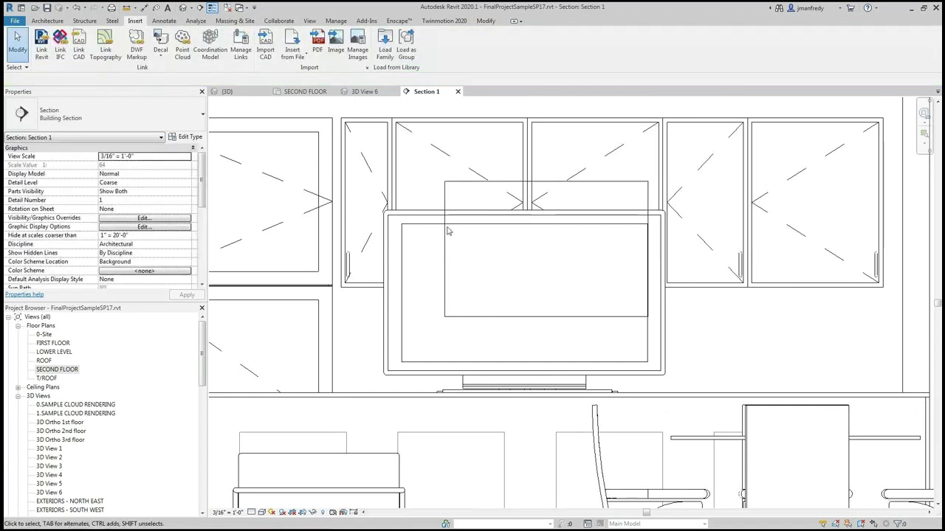
Step: Move the TV SCREEN decal down onto the TV screen, cancelling a failed corner resize
{"action": "left_click", "coordinate": [496, 184]}
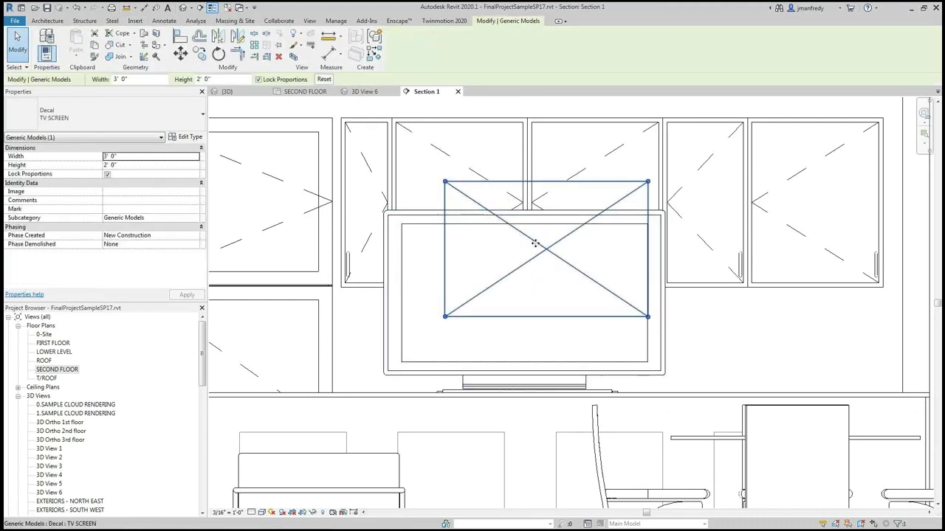
{"action": "left_click_drag", "start_coordinate": [536, 243], "coordinate": [512, 287]}
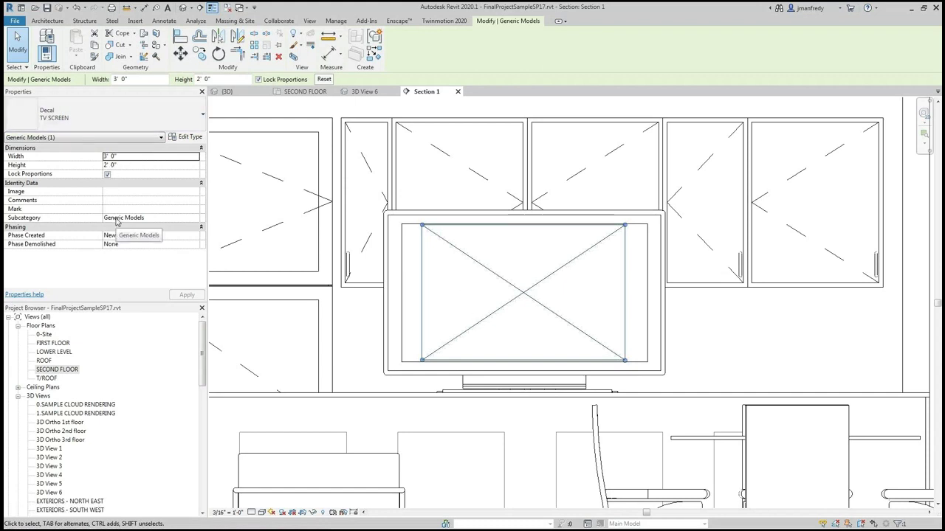
{"action": "left_click_drag", "start_coordinate": [423, 231], "coordinate": [404, 216]}
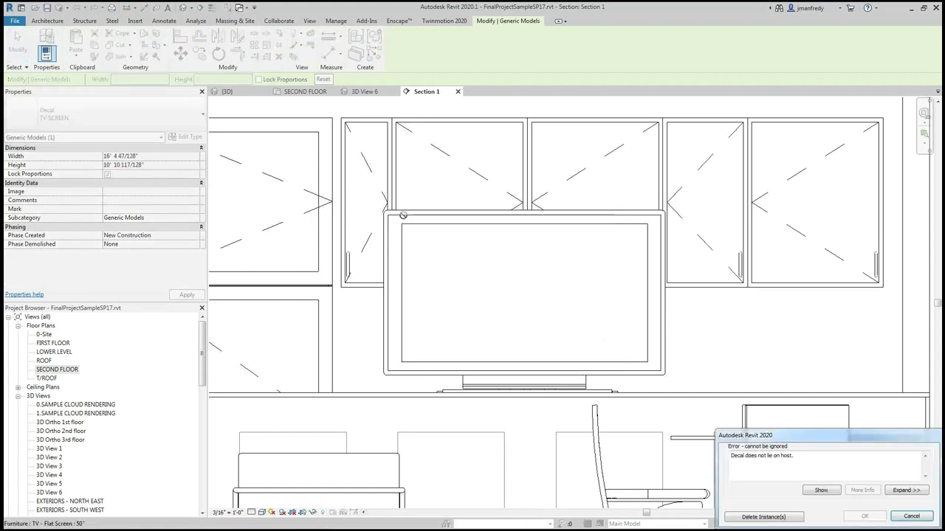
{"action": "left_click", "coordinate": [912, 516]}
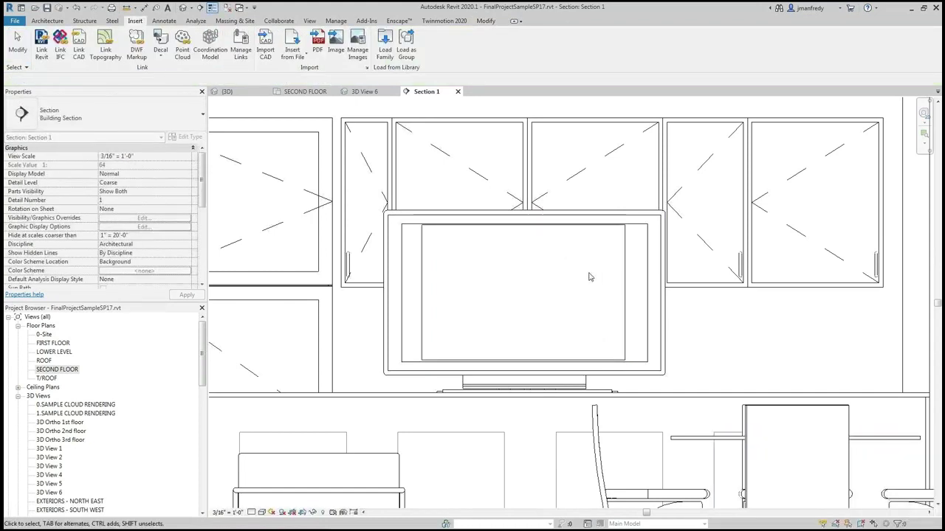
Step: Turn off Lock Proportions for the TV SCREEN decal in Properties
{"action": "left_click", "coordinate": [423, 250]}
{"action": "left_click", "coordinate": [21, 182]}
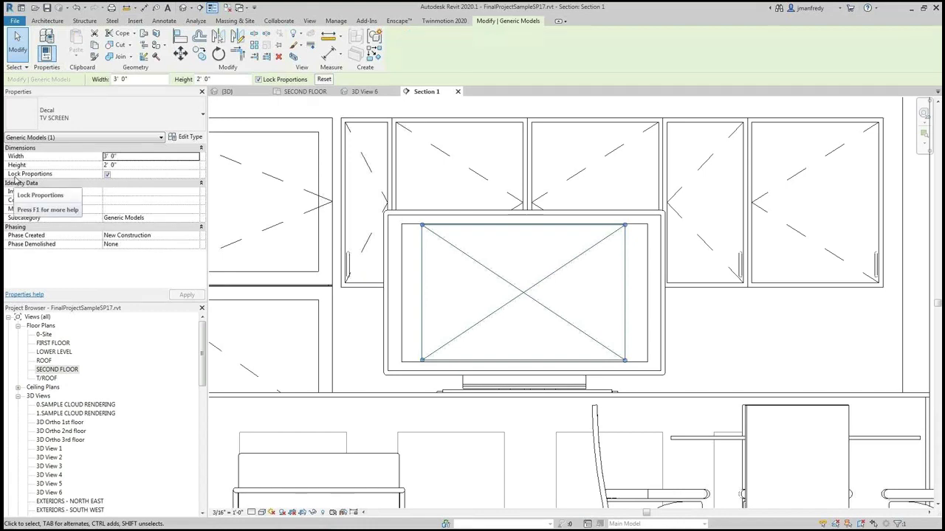
{"action": "left_click", "coordinate": [55, 182]}
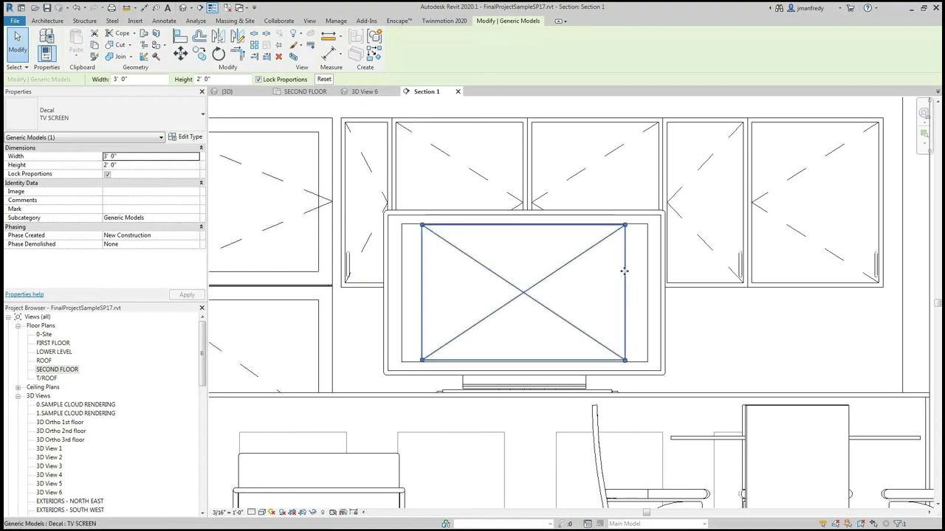
{"action": "left_click", "coordinate": [107, 175]}
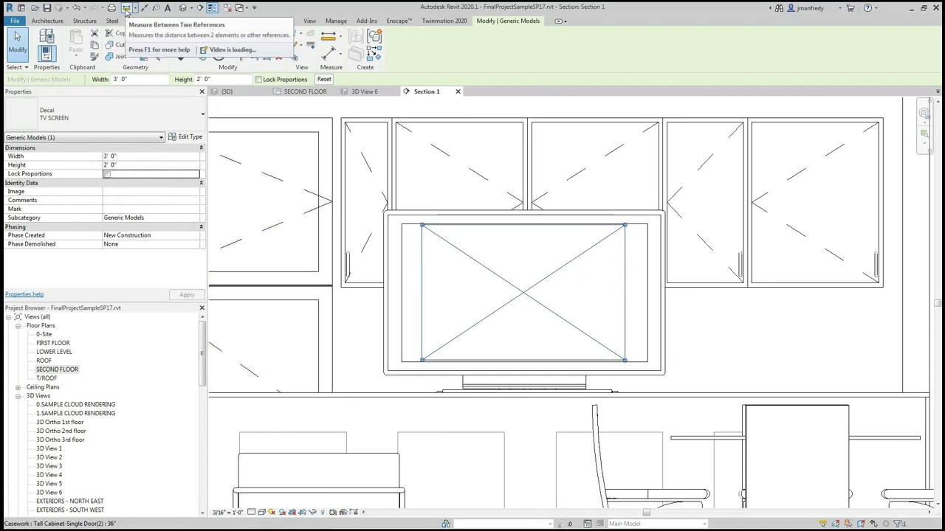
Step: Measure the width of the TV screen between its two edges
{"action": "left_click", "coordinate": [126, 8]}
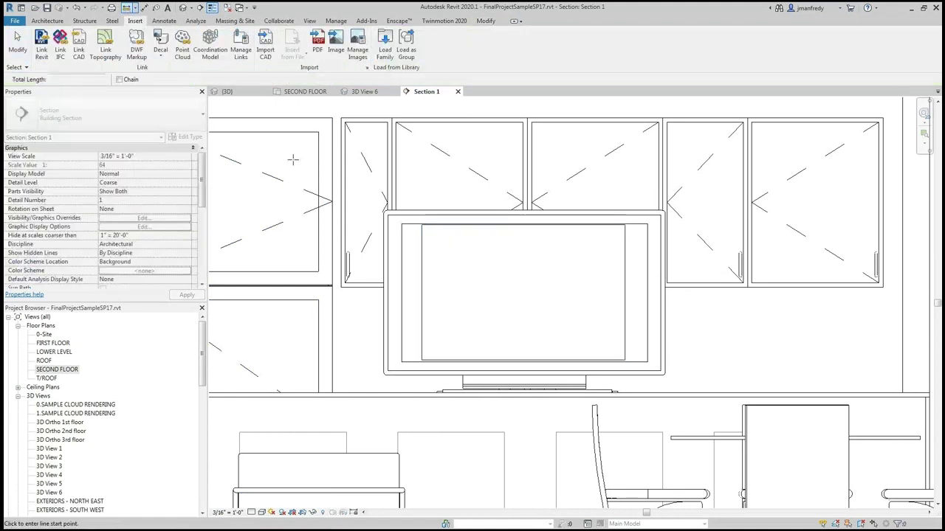
{"action": "left_click", "coordinate": [402, 360]}
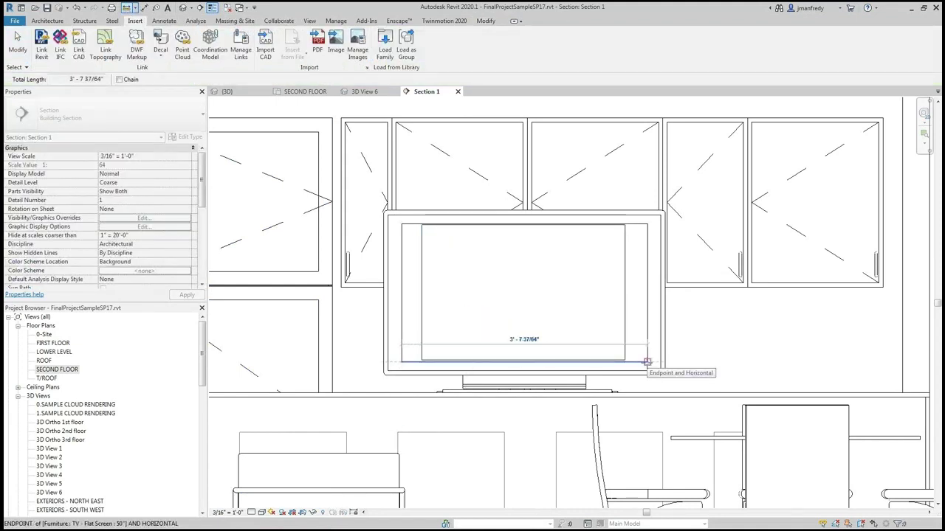
{"action": "left_click", "coordinate": [647, 362]}
{"action": "key", "text": "Escape"}
Step: Set the TV SCREEN decal width to 3' 7" and apply it
{"action": "left_click", "coordinate": [420, 271]}
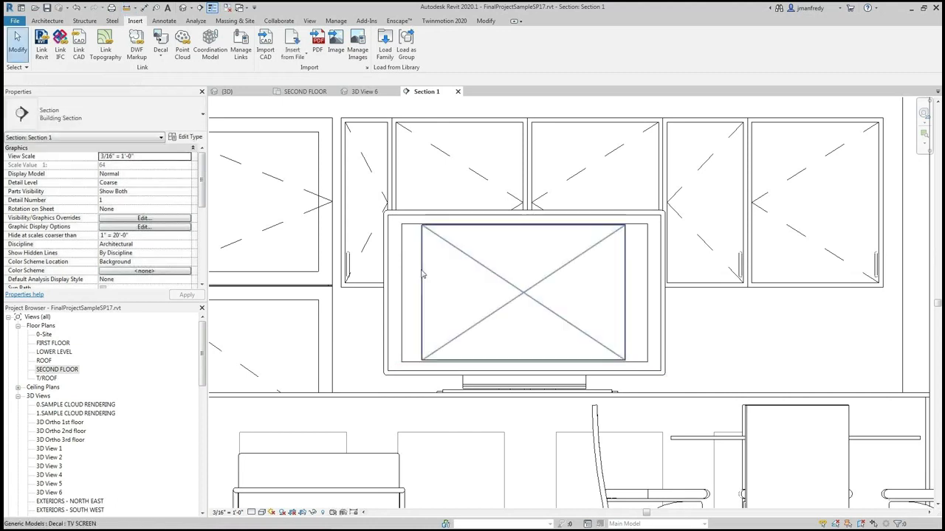
{"action": "left_click", "coordinate": [130, 155]}
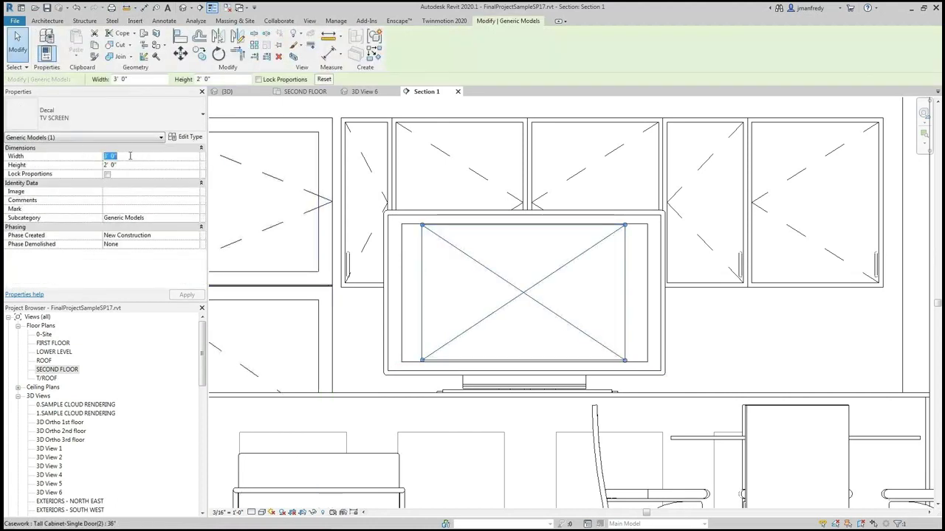
{"action": "type", "text": "3'7"}
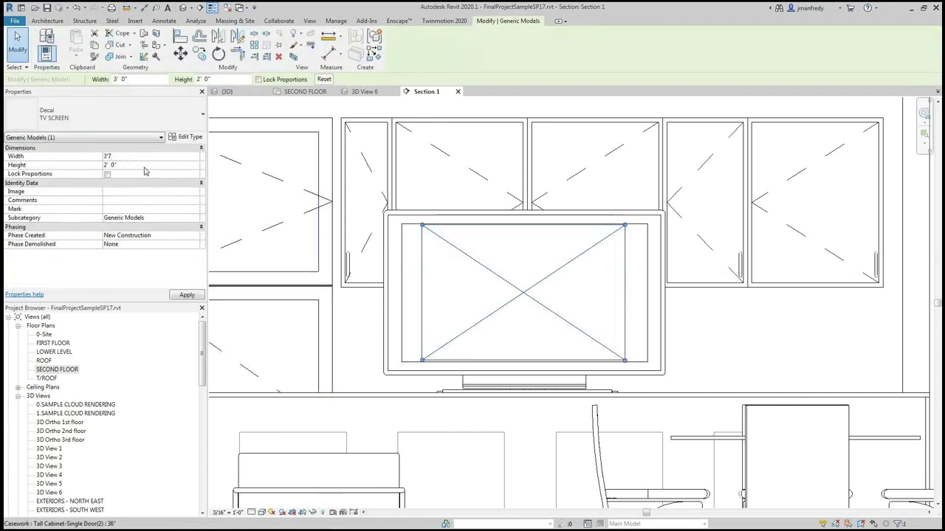
{"action": "left_click", "coordinate": [137, 166]}
{"action": "left_click", "coordinate": [187, 295]}
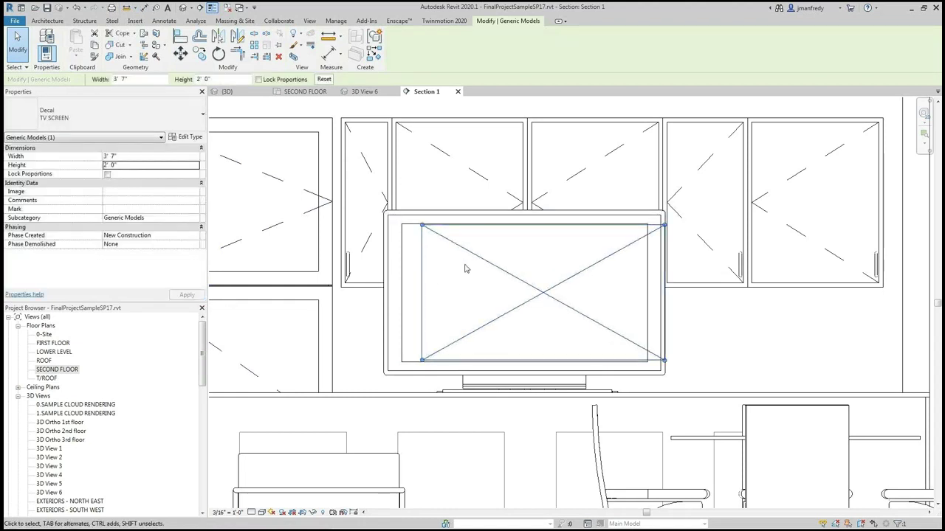
{"action": "key", "text": "a"}
{"action": "key", "text": "l"}
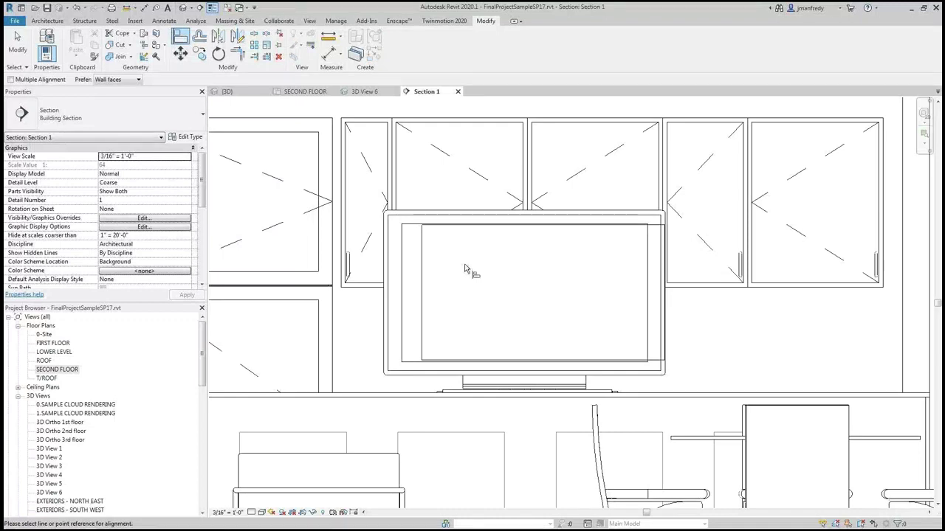
Step: Align the decal's left edge to the TV screen's left edge and nudge it right
{"action": "left_click", "coordinate": [402, 273]}
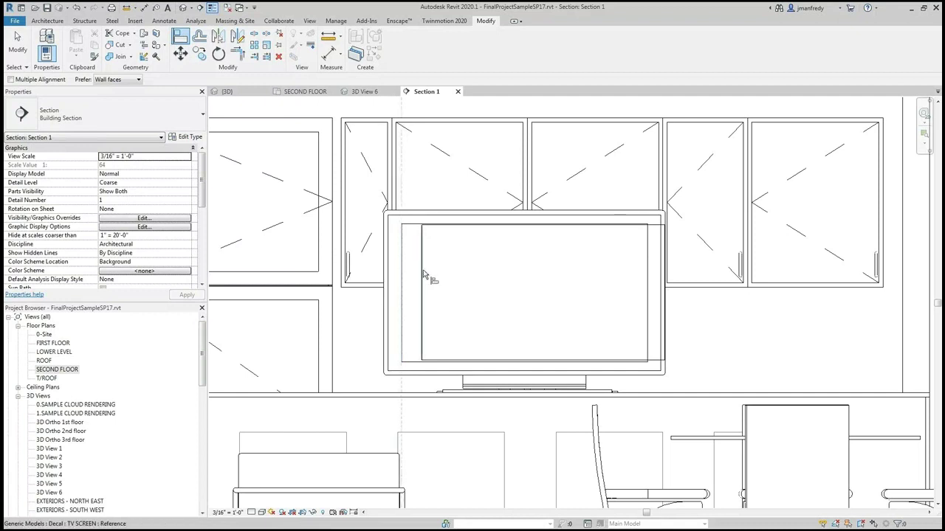
{"action": "left_click", "coordinate": [424, 275]}
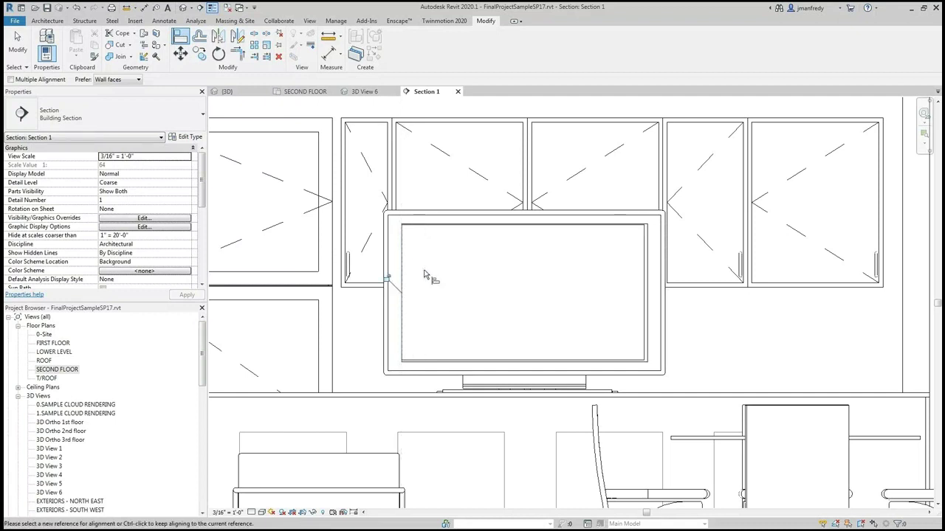
{"action": "key", "text": "Escape"}
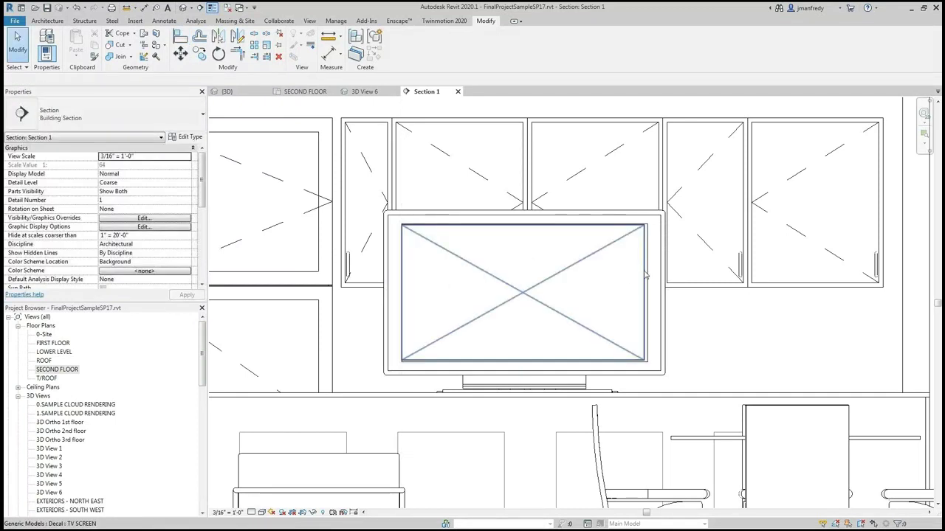
{"action": "left_click", "coordinate": [646, 275]}
{"action": "key", "text": "Right"}
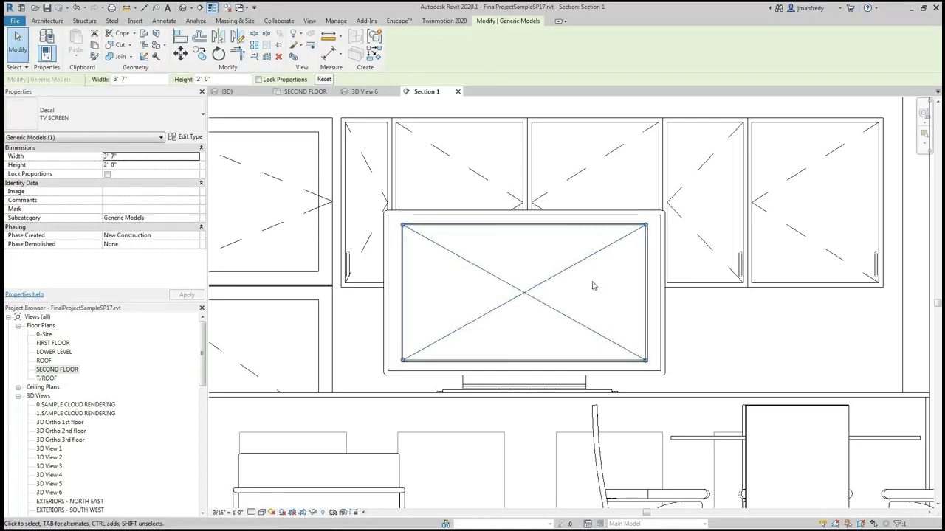
{"action": "key", "text": "Escape"}
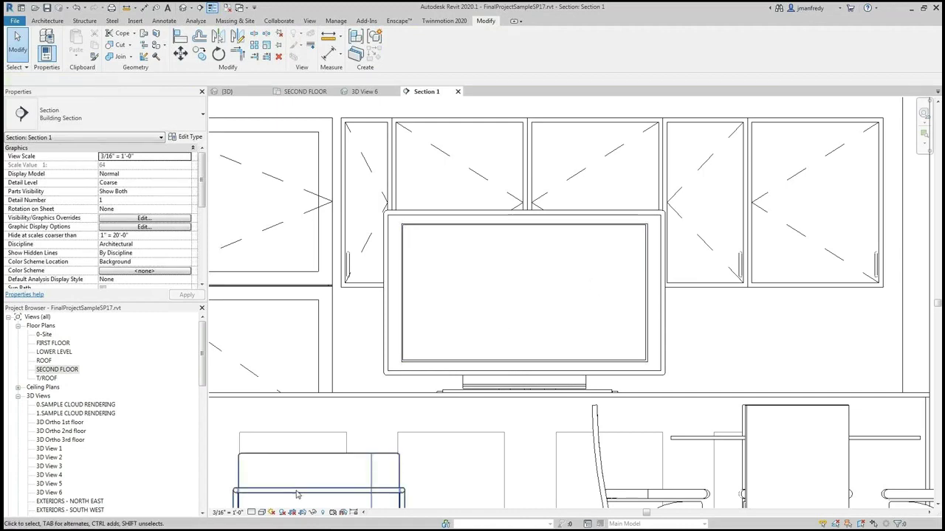
Step: Preview Section 1 in Realistic visual style, then return it to Shaded
{"action": "left_click", "coordinate": [261, 513]}
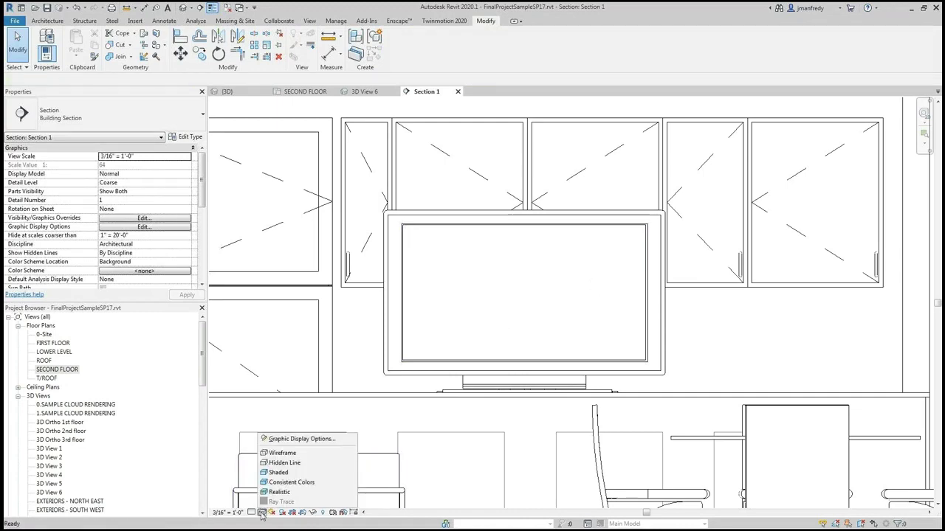
{"action": "left_click", "coordinate": [280, 492]}
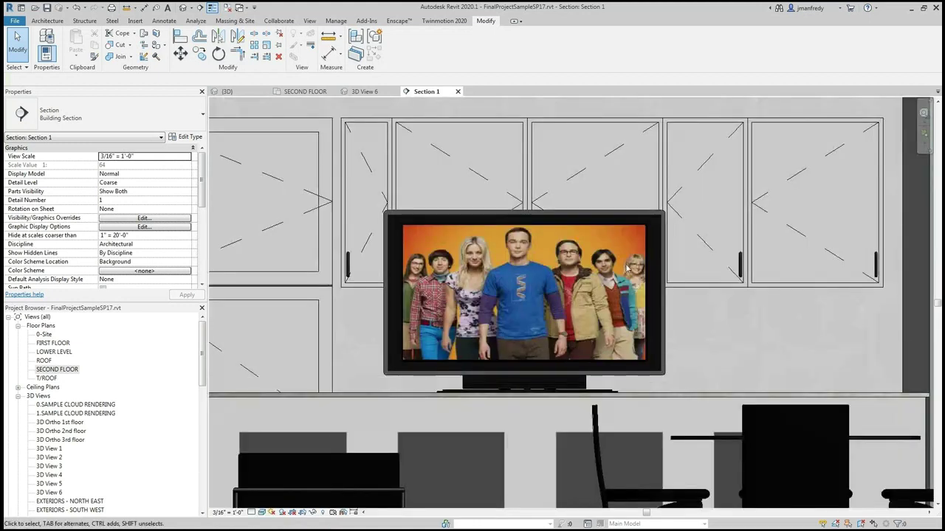
{"action": "left_click", "coordinate": [263, 513]}
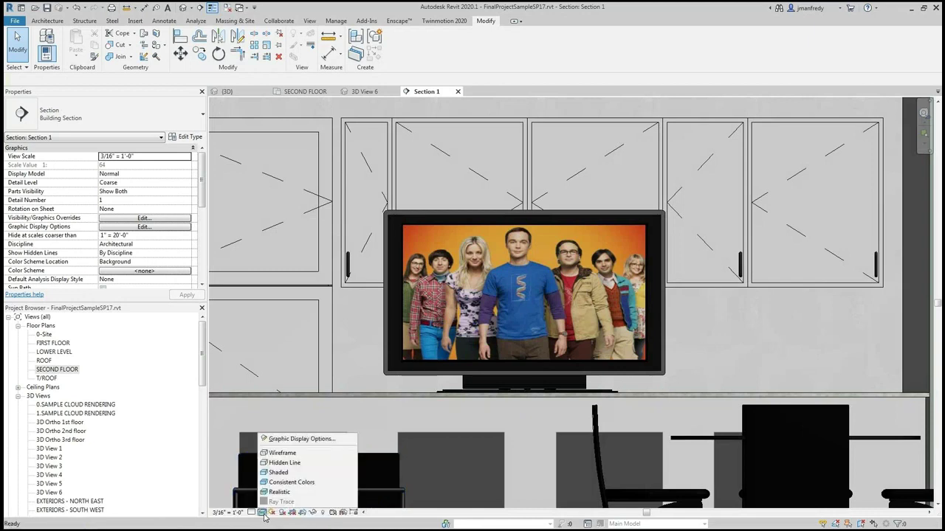
{"action": "left_click", "coordinate": [287, 473]}
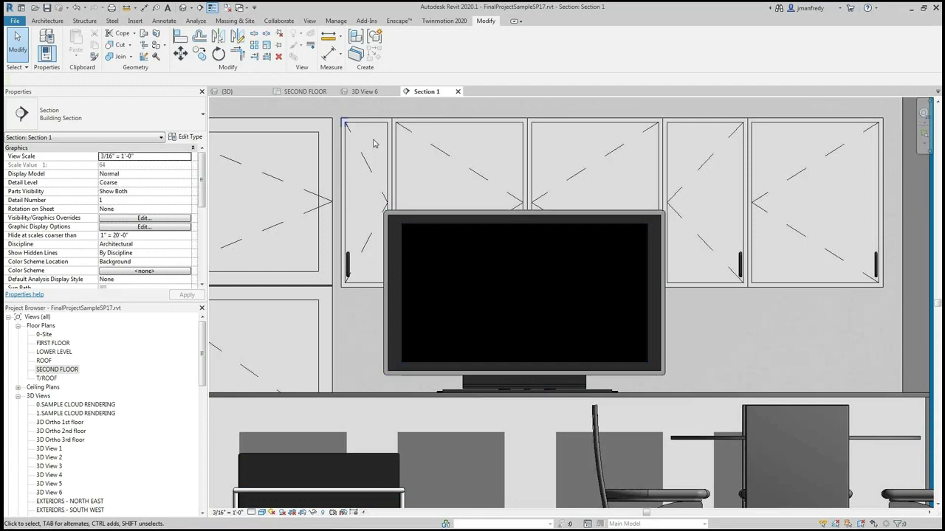
Step: Check the TV SCREEN decal on the kitchen island TV in the 3D view
{"action": "left_click", "coordinate": [235, 92]}
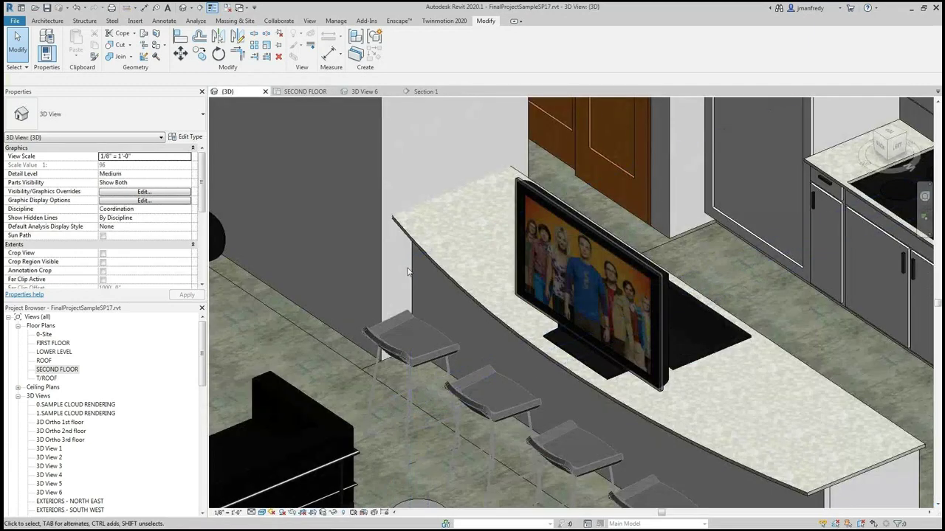
{"action": "scroll", "coordinate": [626, 206], "scroll_direction": "down", "scroll_amount": 5}
{"action": "scroll", "coordinate": [486, 321], "scroll_direction": "up", "scroll_amount": 5}
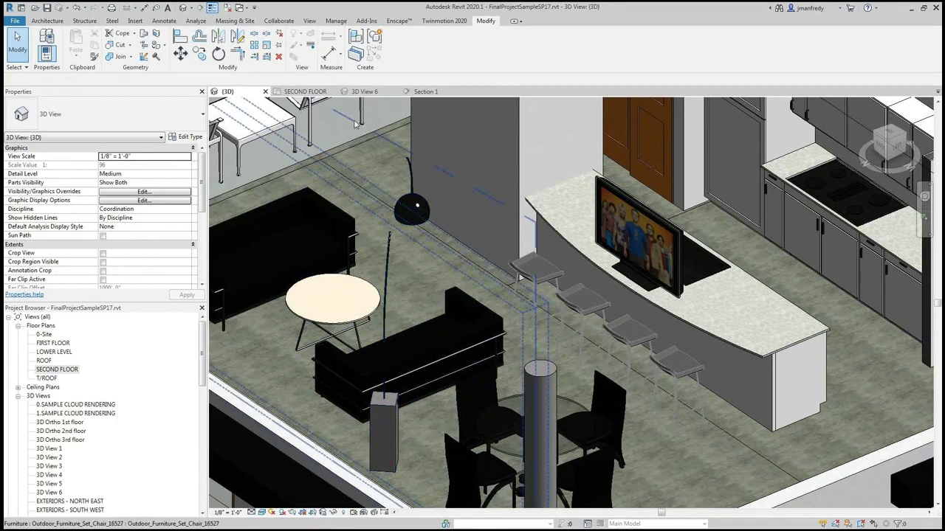
Step: Switch to the SECOND FLOOR plan and zoom into the living room
{"action": "left_click", "coordinate": [305, 92]}
{"action": "scroll", "coordinate": [391, 295], "scroll_direction": "up", "scroll_amount": 3}
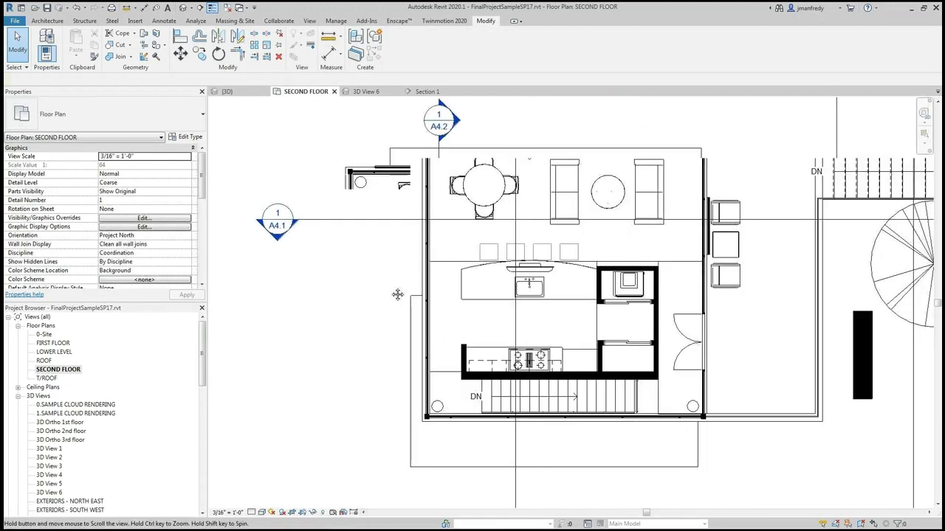
{"action": "scroll", "coordinate": [559, 144], "scroll_direction": "up", "scroll_amount": 3}
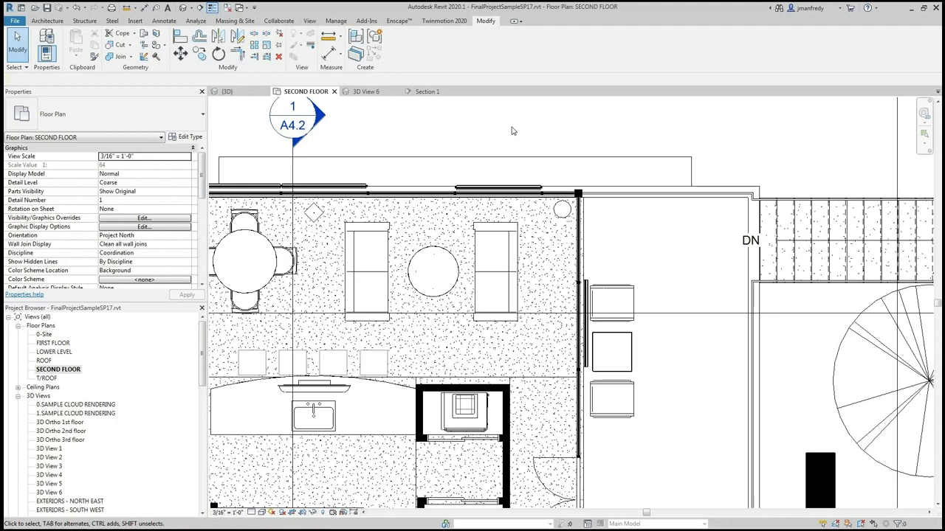
Step: Place an 8X10 CARPET decal on the living-room floor below the round coffee table
{"action": "left_click", "coordinate": [136, 21]}
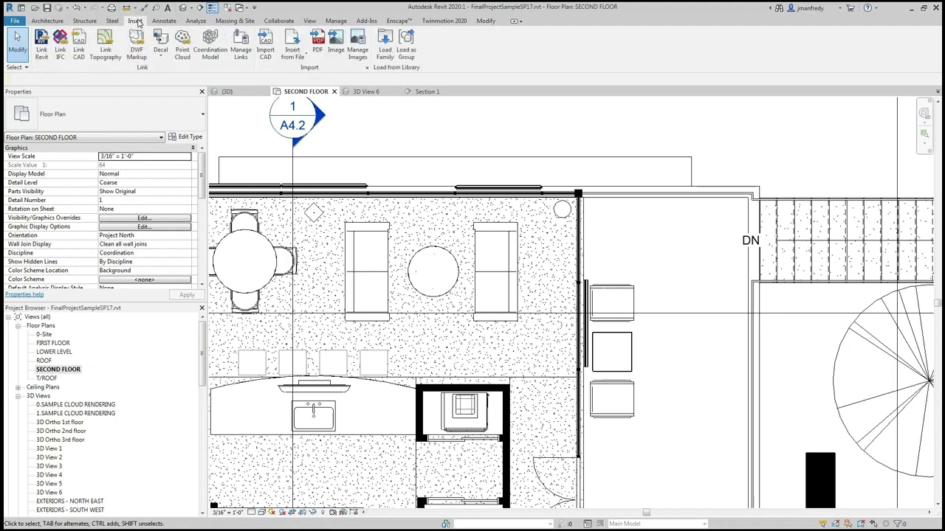
{"action": "left_click", "coordinate": [160, 53]}
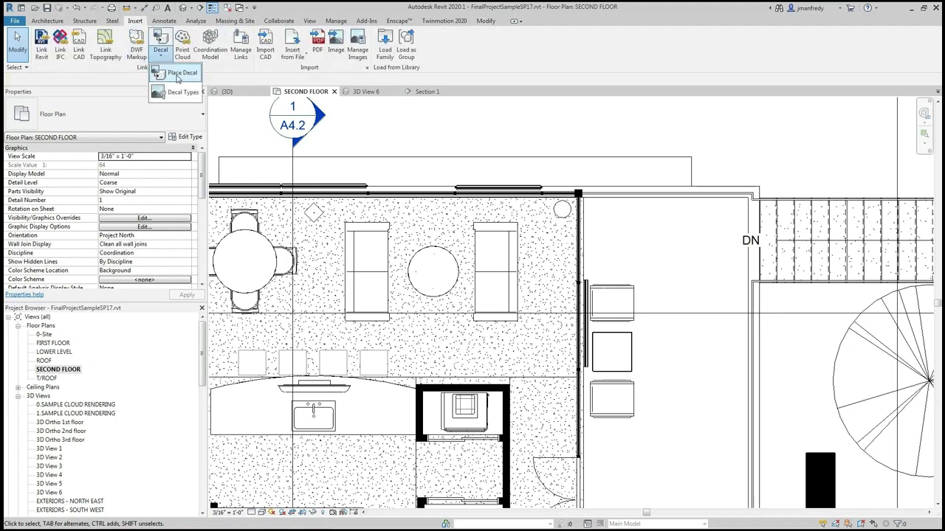
{"action": "left_click", "coordinate": [177, 77]}
{"action": "left_click", "coordinate": [109, 121]}
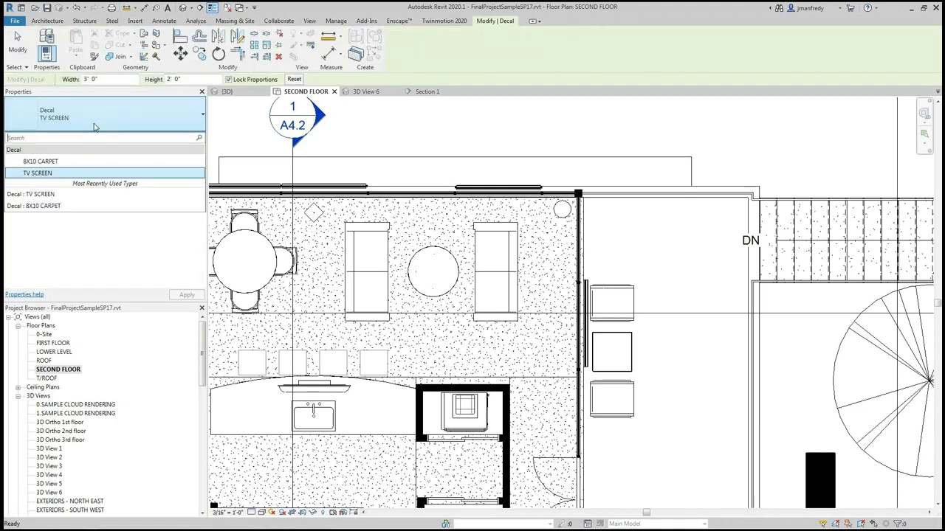
{"action": "left_click", "coordinate": [52, 161]}
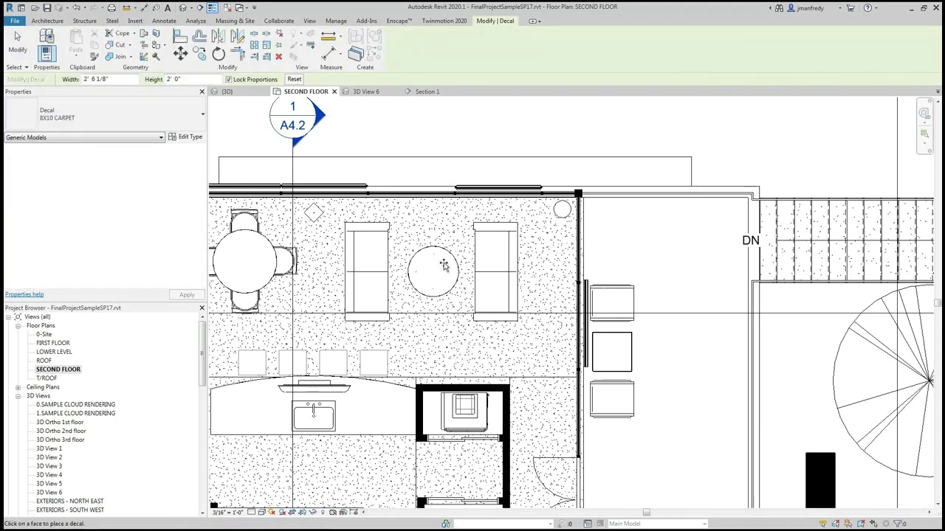
{"action": "left_click", "coordinate": [430, 329]}
{"action": "key", "text": "Escape"}
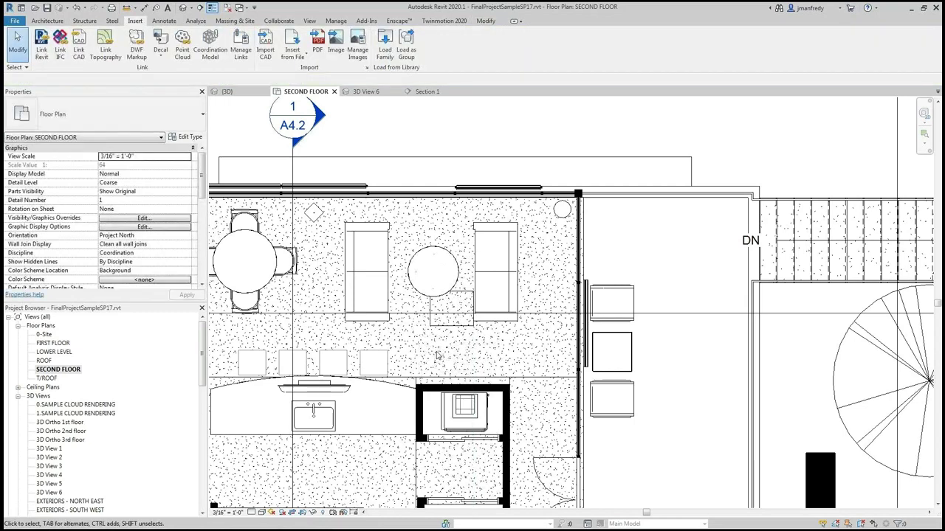
Step: Make the carpet decal 10' wide by 8' high and drag it beneath the sofas and coffee table
{"action": "left_click", "coordinate": [447, 329]}
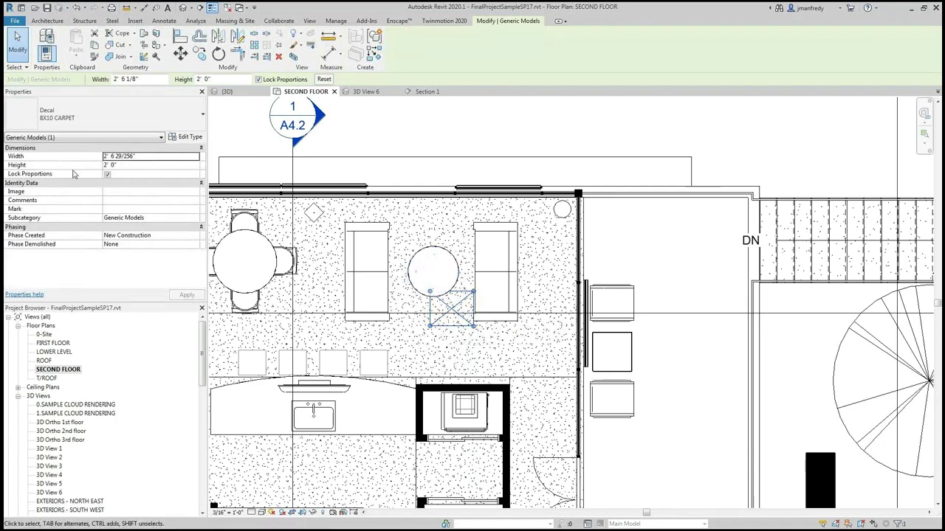
{"action": "left_click", "coordinate": [145, 156]}
{"action": "type", "text": "1"}
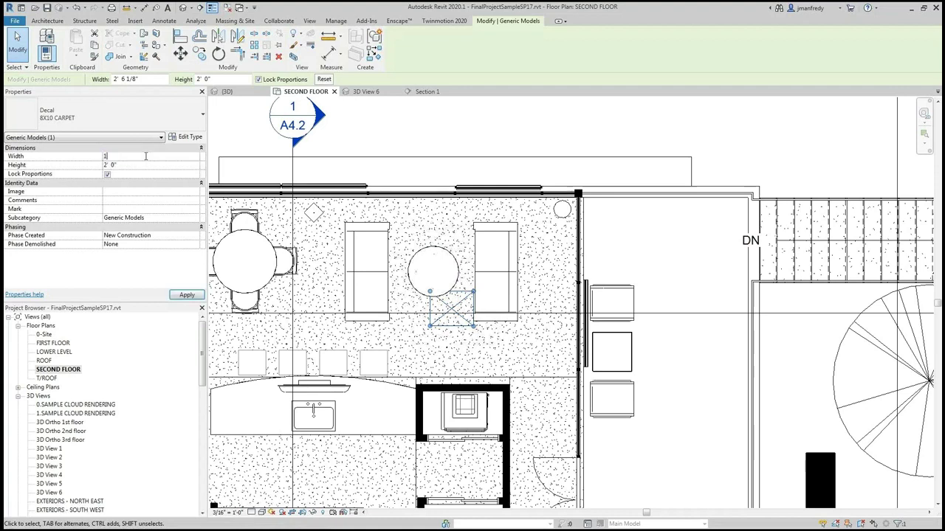
{"action": "type", "text": "0'"}
{"action": "left_click", "coordinate": [155, 163]}
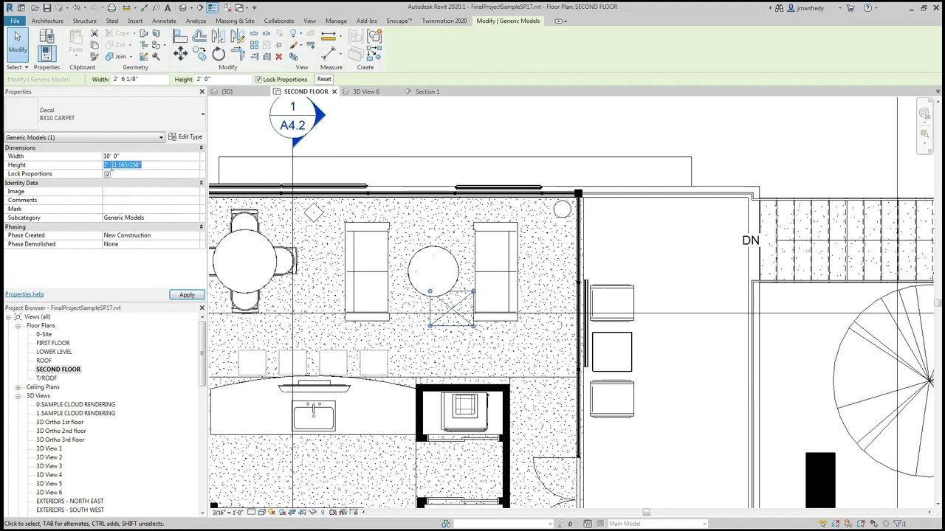
{"action": "key", "text": "Return"}
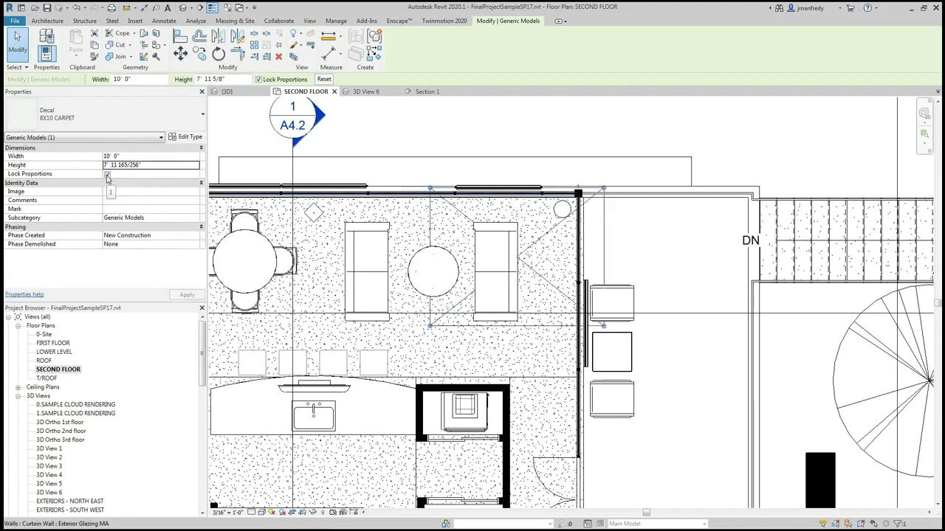
{"action": "left_click", "coordinate": [160, 167]}
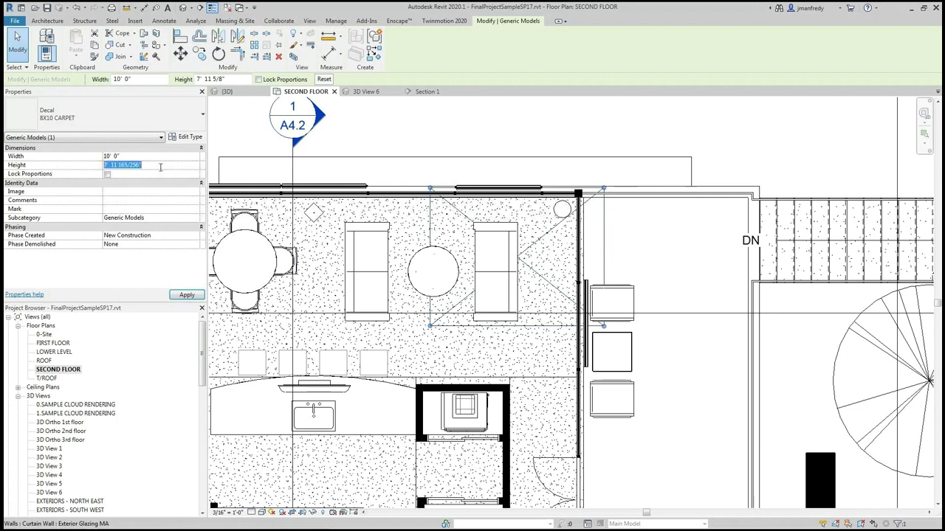
{"action": "type", "text": "8' 0"}
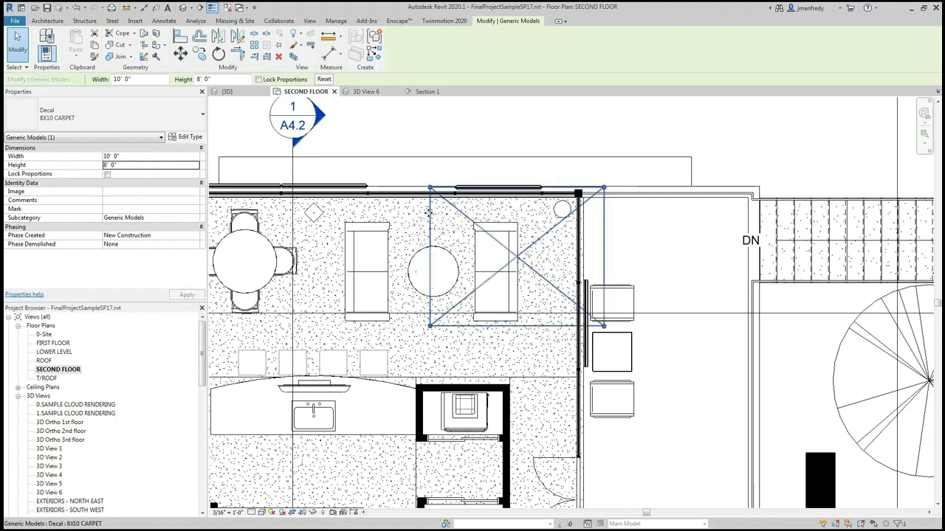
{"action": "left_click_drag", "start_coordinate": [419, 216], "coordinate": [344, 229]}
{"action": "left_click", "coordinate": [465, 122]}
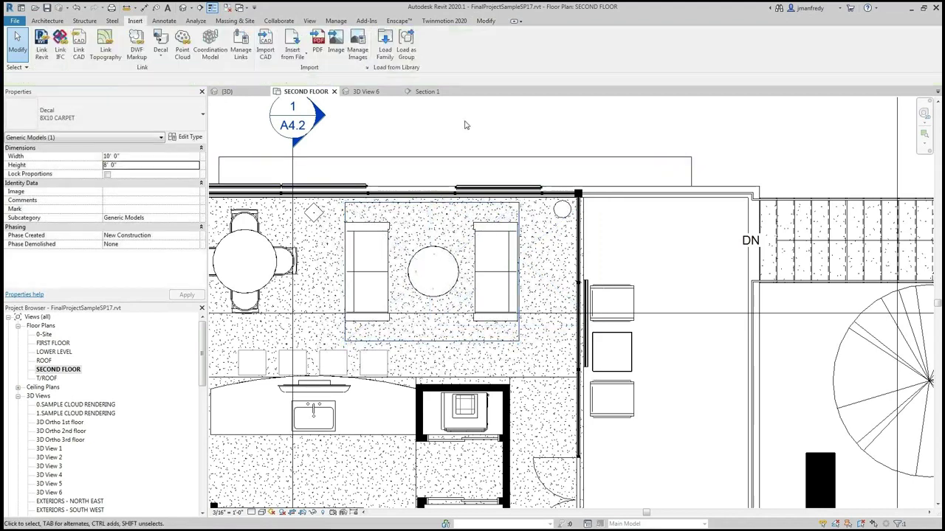
Step: Switch the second floor plan's visual style to Realistic
{"action": "scroll", "coordinate": [439, 234], "scroll_direction": "up", "scroll_amount": 1}
{"action": "scroll", "coordinate": [439, 234], "scroll_direction": "up", "scroll_amount": 1}
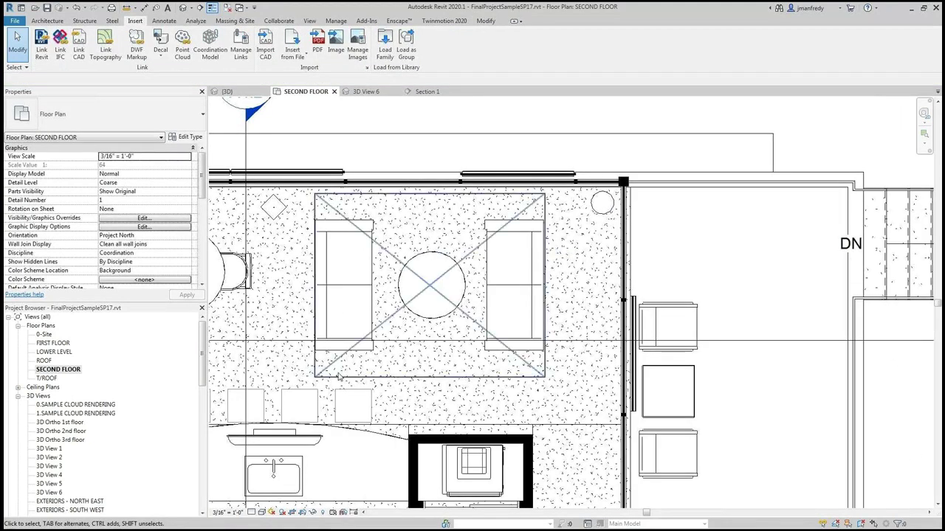
{"action": "left_click", "coordinate": [271, 513]}
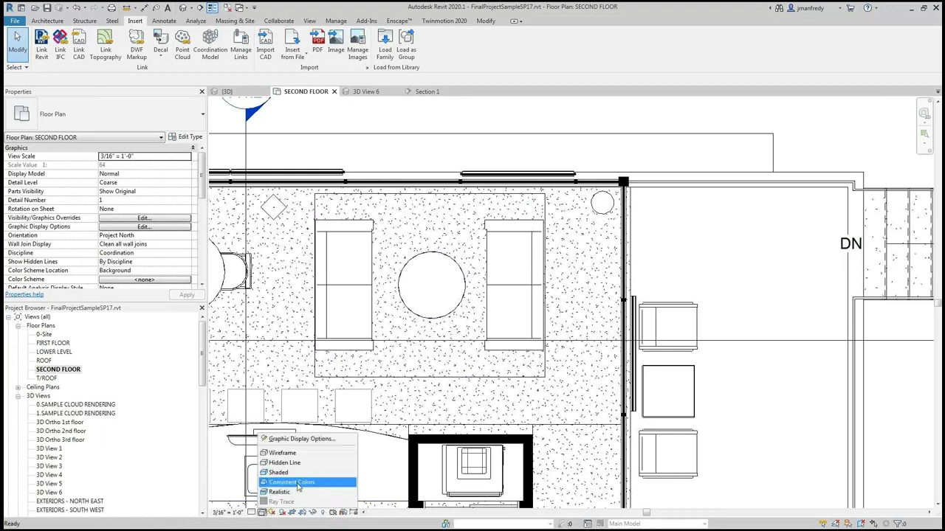
{"action": "left_click", "coordinate": [279, 493]}
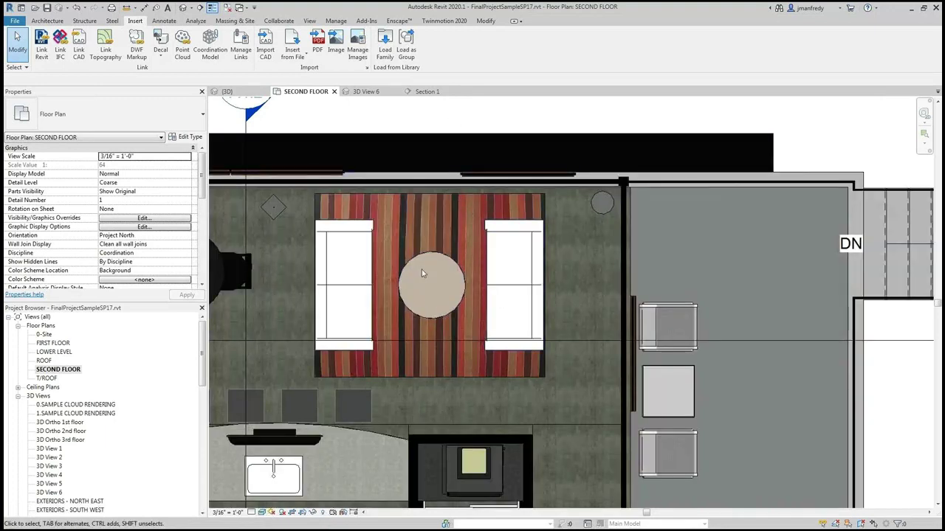
Step: Reposition the striped rug under the sofas and reset its size to 10' by 8'
{"action": "left_click", "coordinate": [447, 376]}
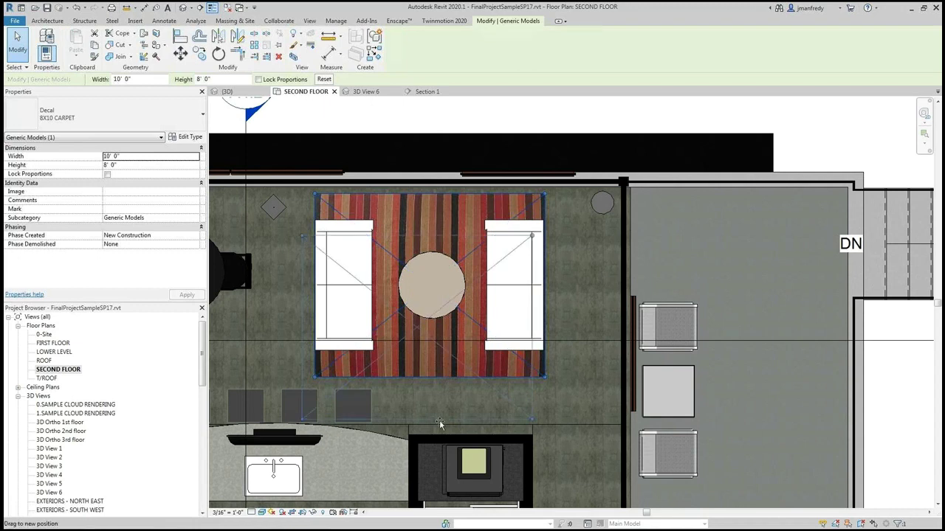
{"action": "left_click_drag", "start_coordinate": [439, 424], "coordinate": [446, 388]}
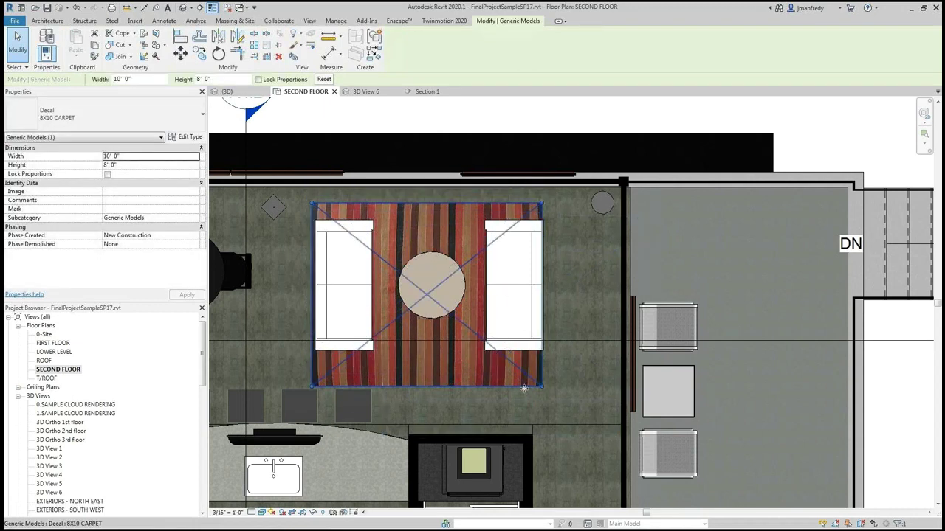
{"action": "left_click_drag", "start_coordinate": [544, 392], "coordinate": [469, 372]}
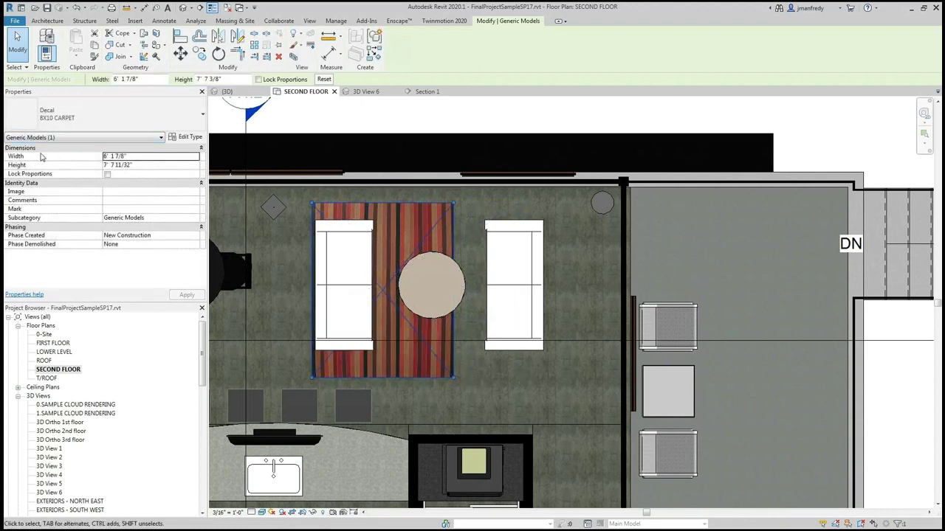
{"action": "left_click", "coordinate": [142, 155]}
{"action": "type", "text": "1"}
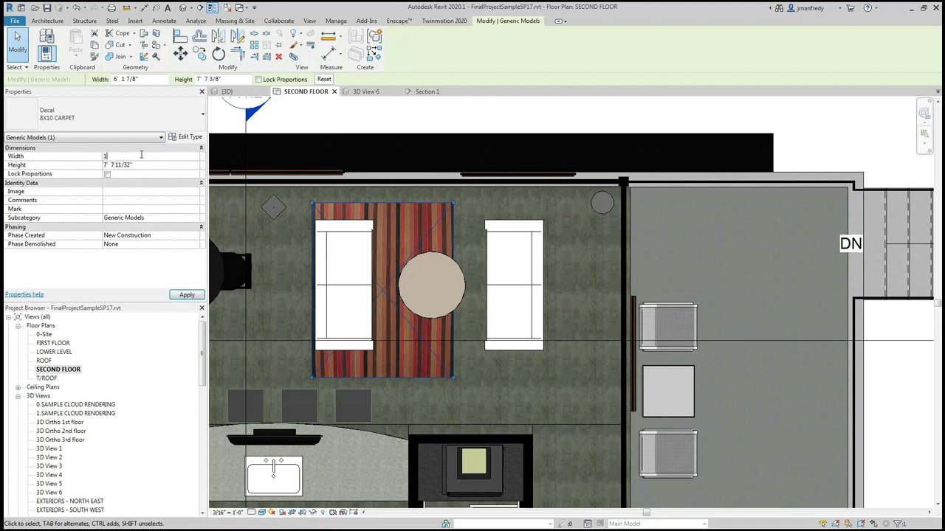
{"action": "type", "text": "0' 0\""}
{"action": "left_click", "coordinate": [142, 166]}
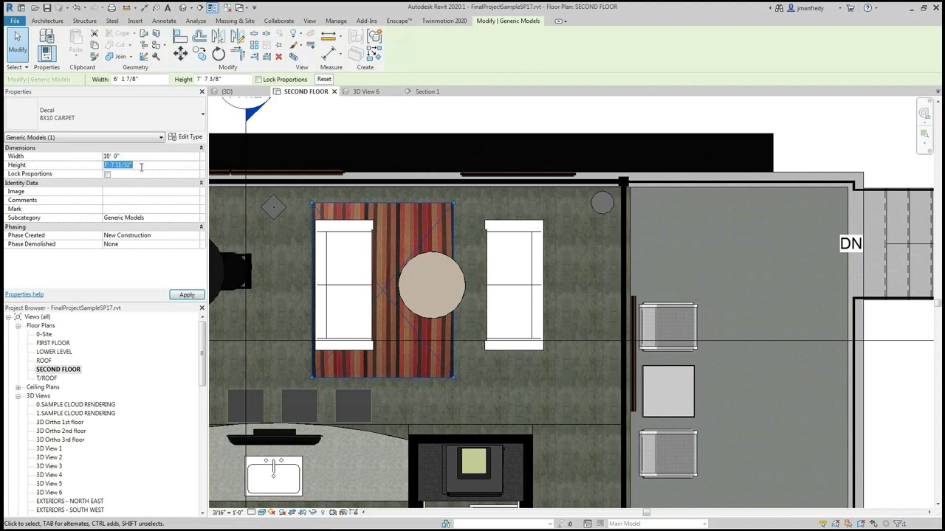
{"action": "type", "text": "8' 0"}
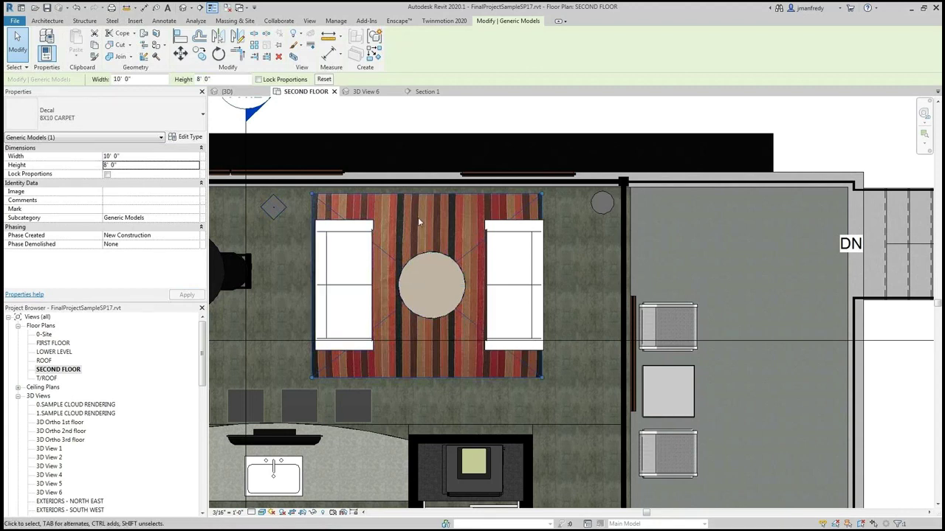
{"action": "key", "text": "Escape"}
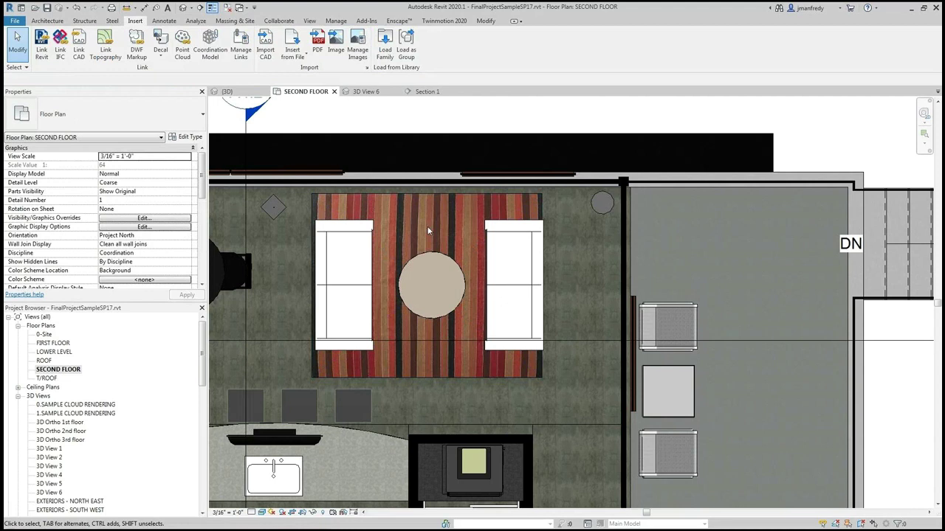
{"action": "left_click", "coordinate": [366, 91]}
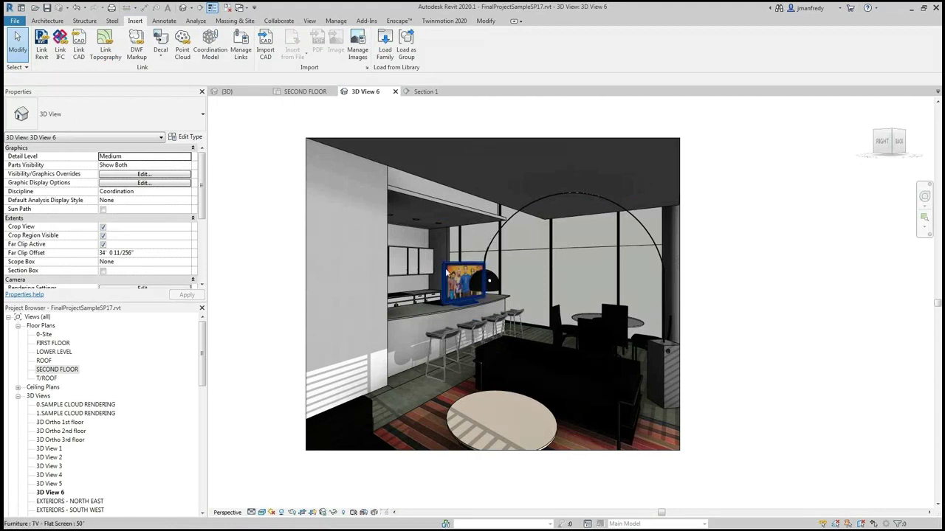
Step: Check the 10' by 8' rug decal in 3D View 6, then deselect it
{"action": "left_click", "coordinate": [434, 406]}
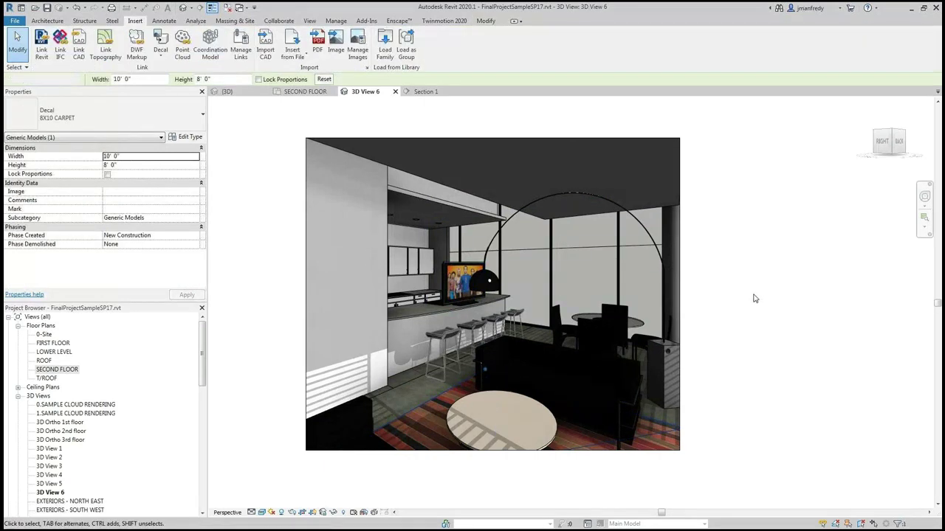
{"action": "key", "text": "Escape"}
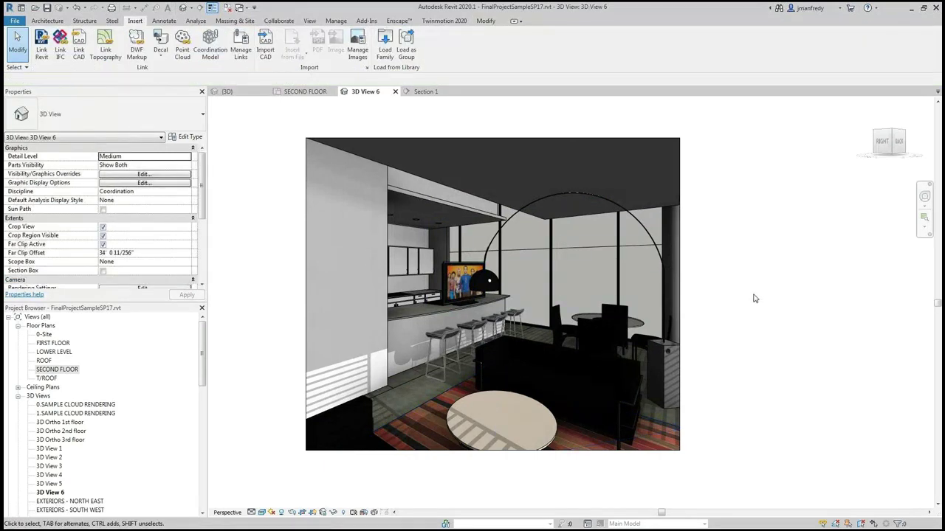